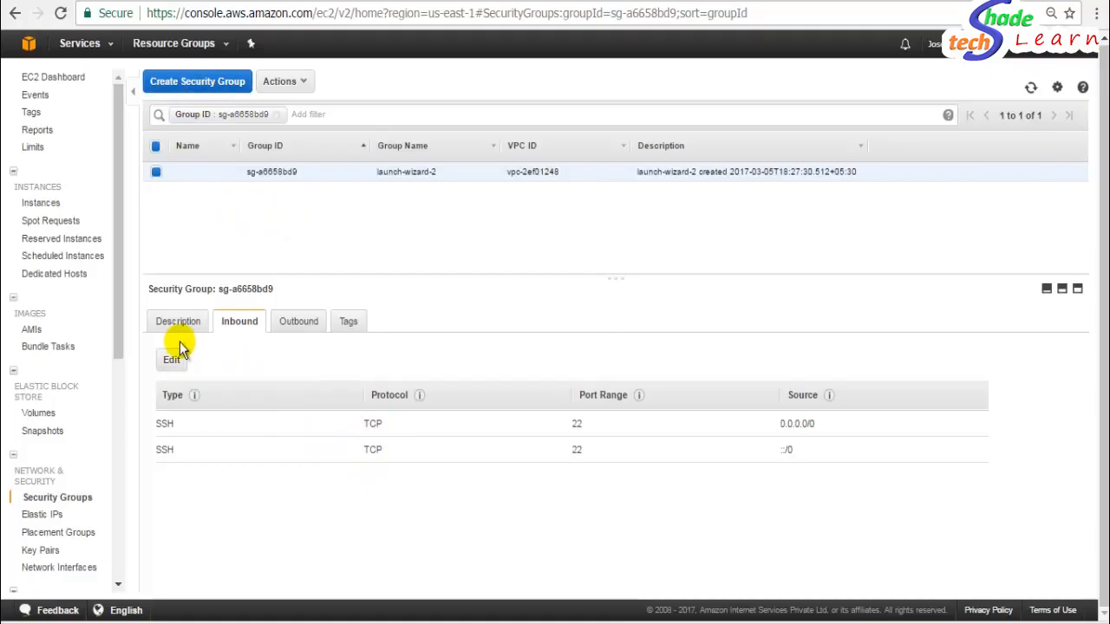
Add an All ICMP - IPv4 inbound rule with source Anywhere to the launch-wizard-2 security group and save the rules.
click(173, 360)
click(222, 396)
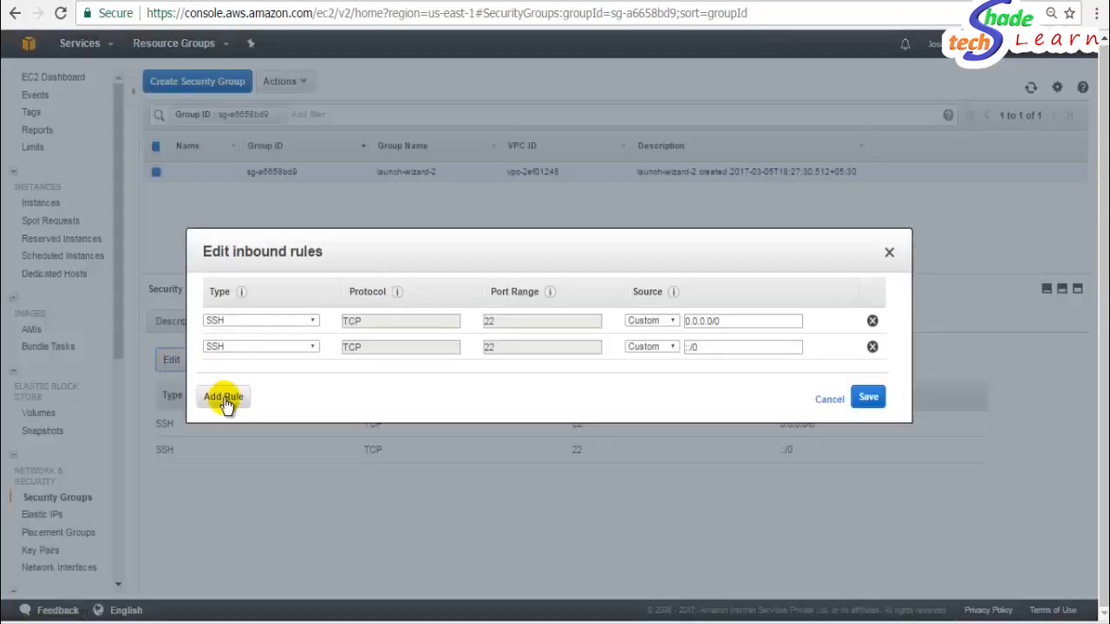
click(285, 375)
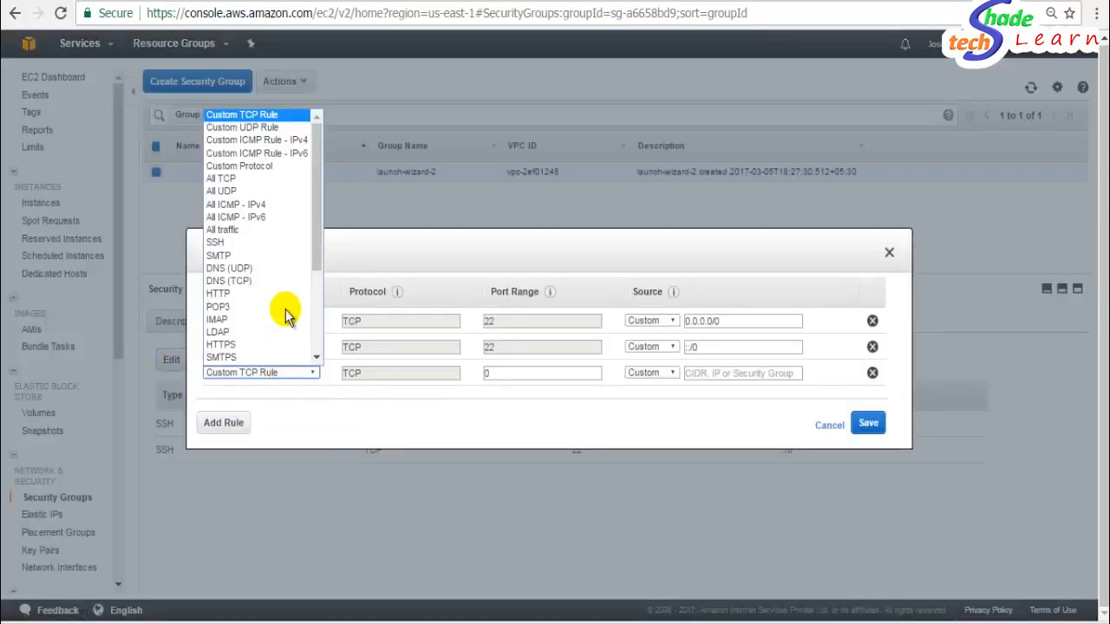
click(247, 206)
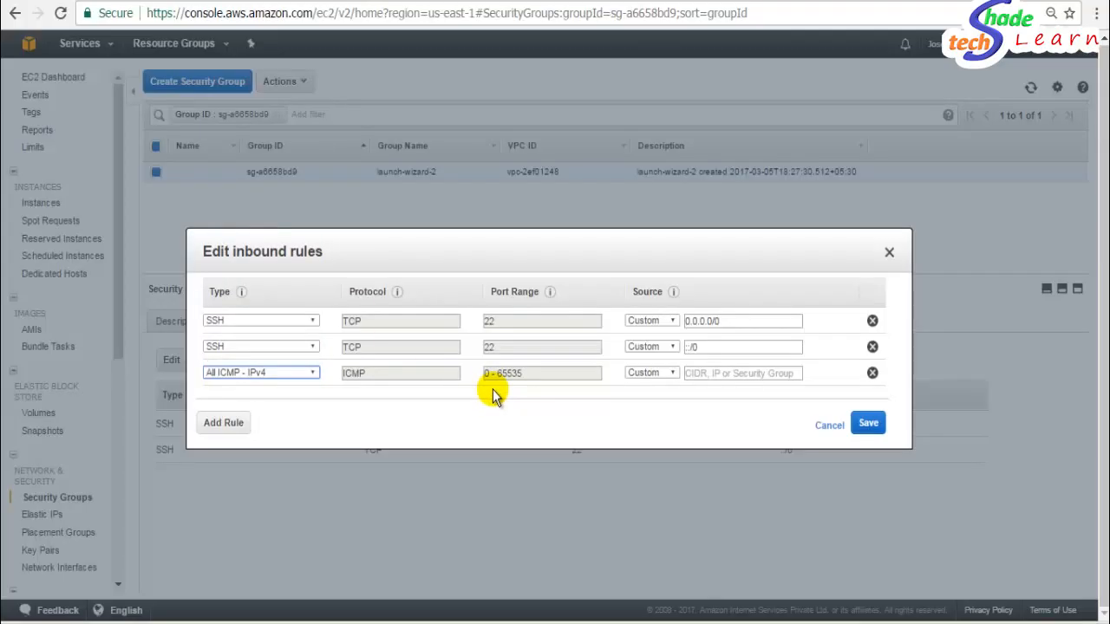
click(656, 376)
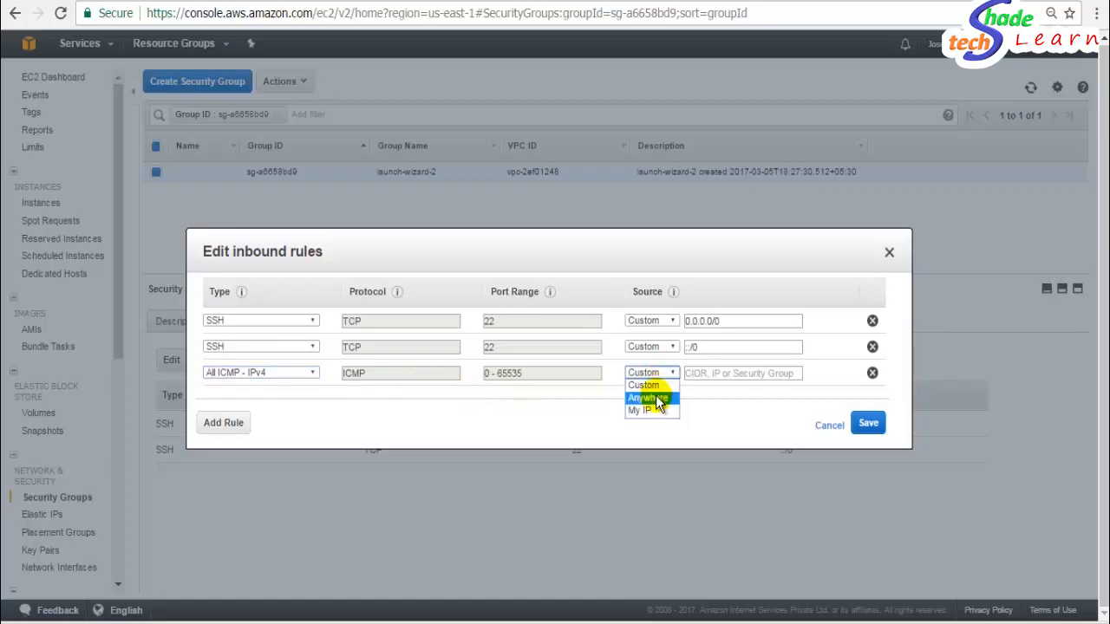
click(656, 399)
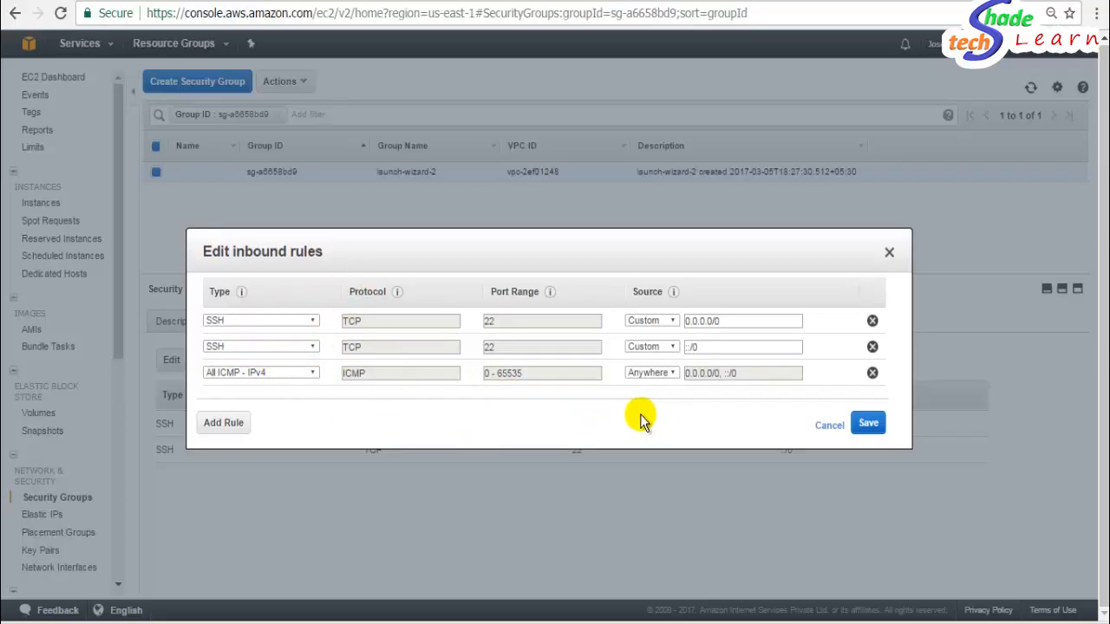
click(883, 431)
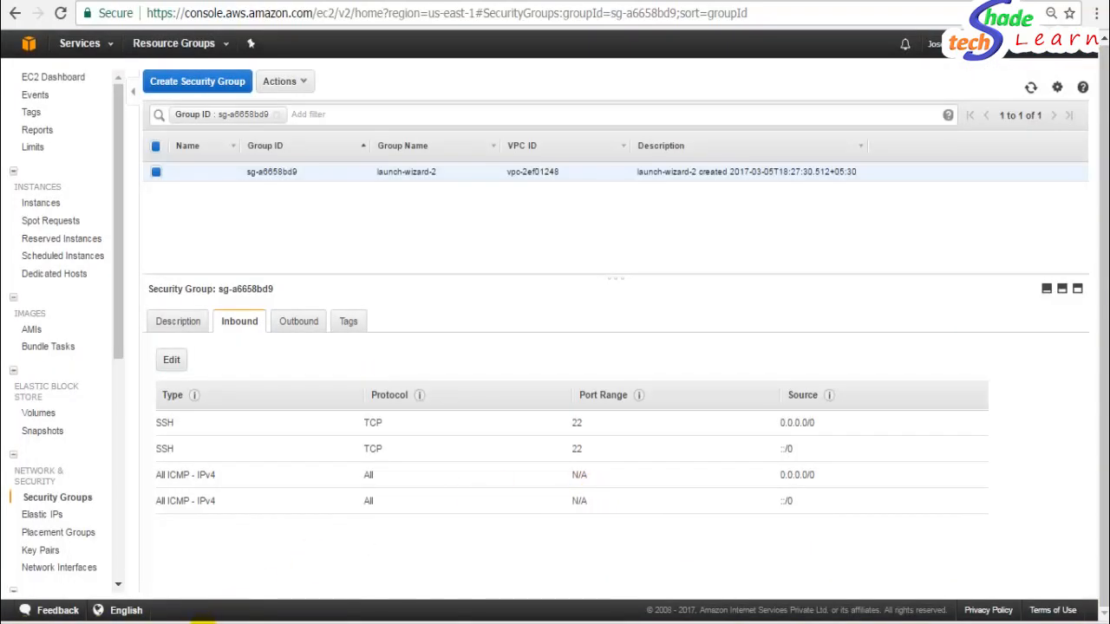
Switch to the command prompt and rerun the ping to ec2-54-165-104-30.compute-1.amazonaws.com.
click(204, 623)
key(Up)
key(Return)
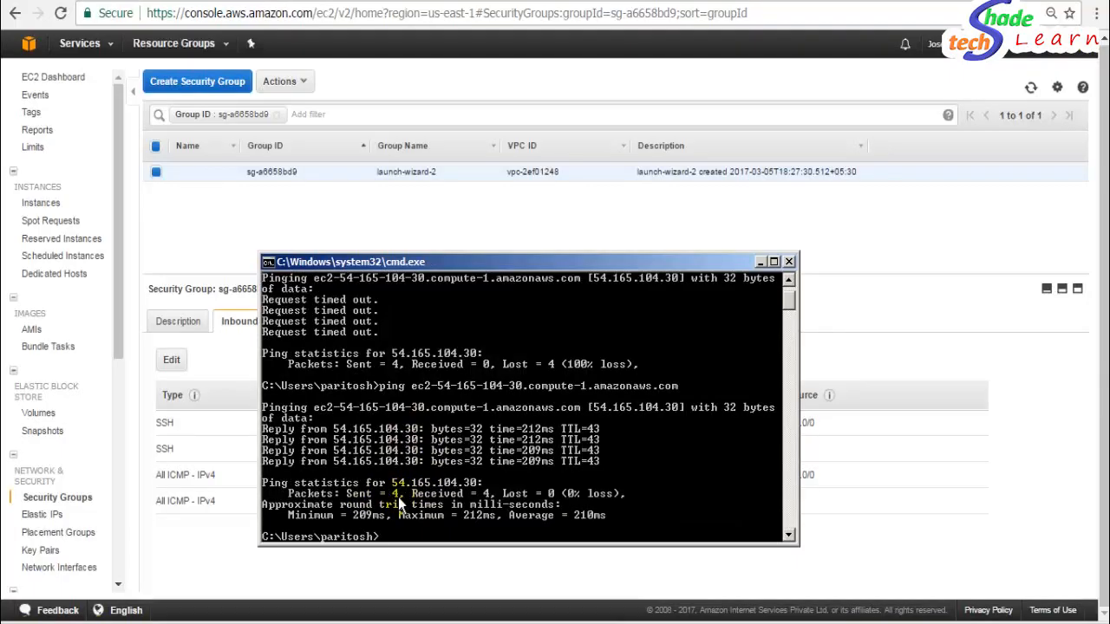
Return to the AWS console in the browser and remove the Group ID filter from the security group list.
click(224, 544)
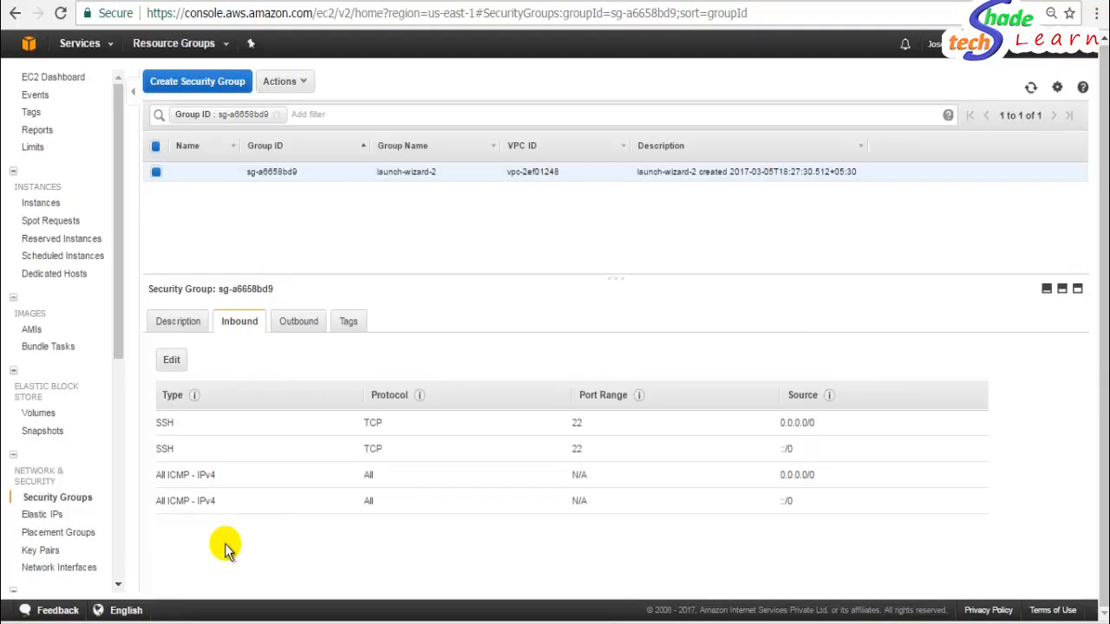
click(277, 116)
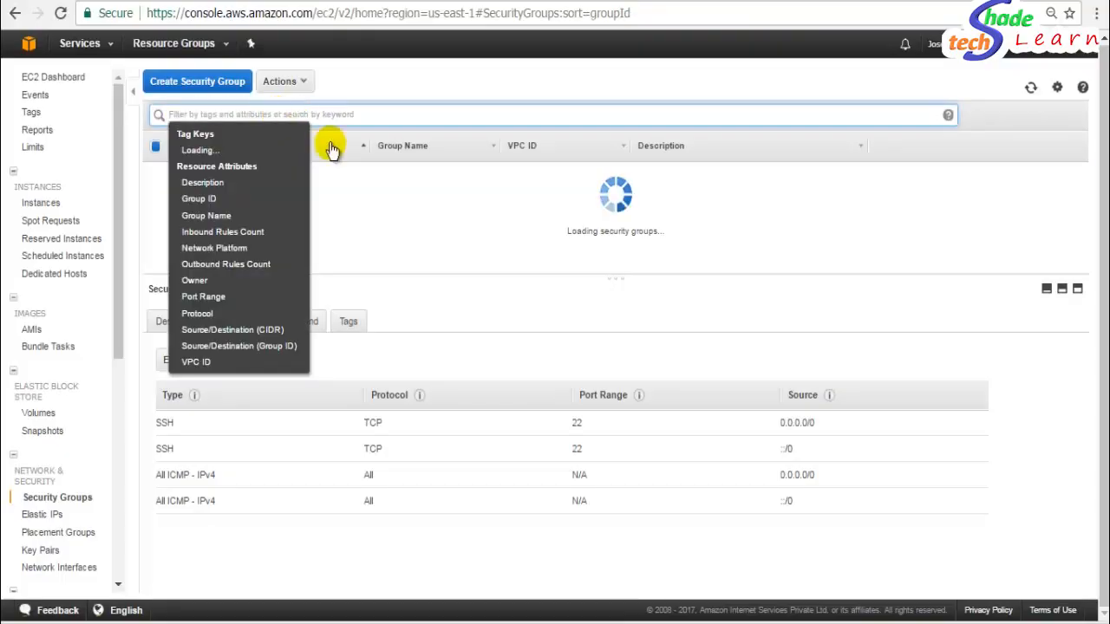
click(453, 304)
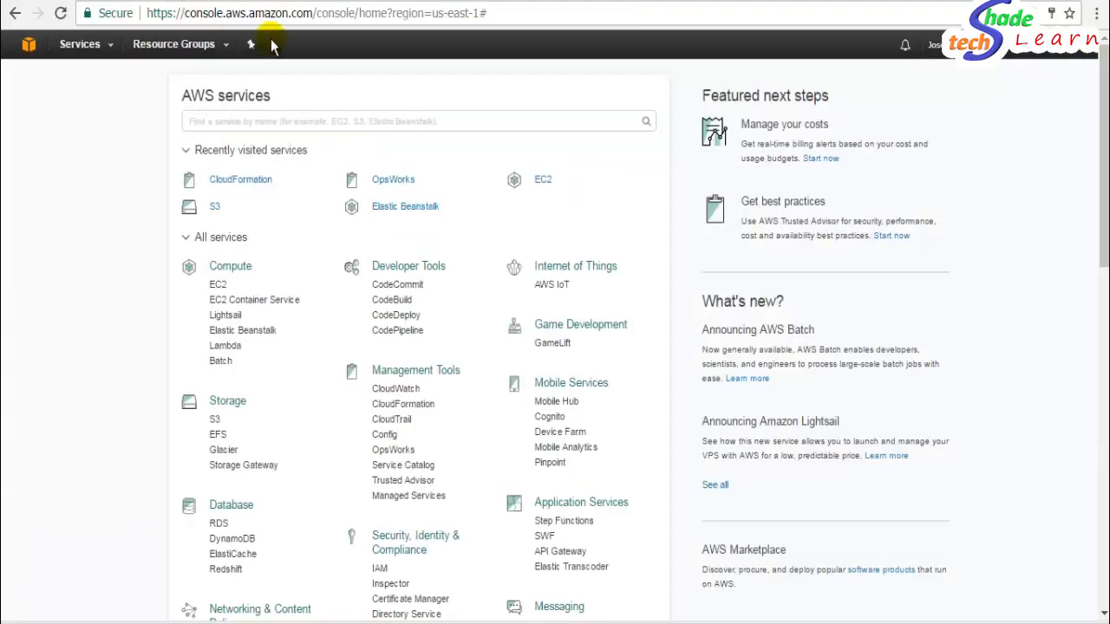
Open the running instances in EC2, select the one in the running state and terminate it.
click(539, 182)
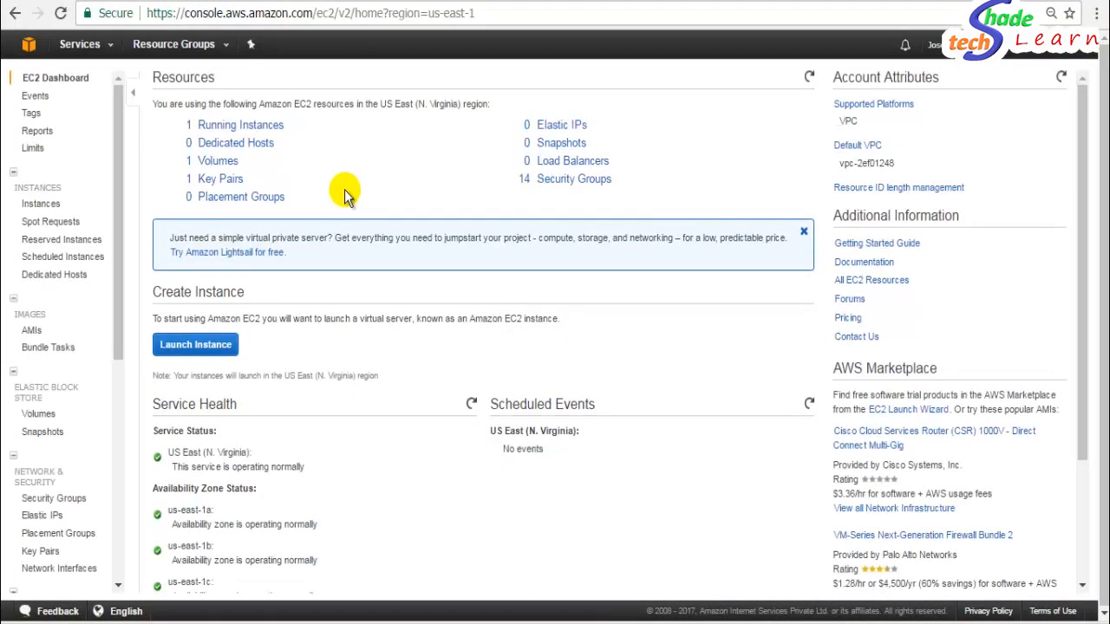
click(245, 125)
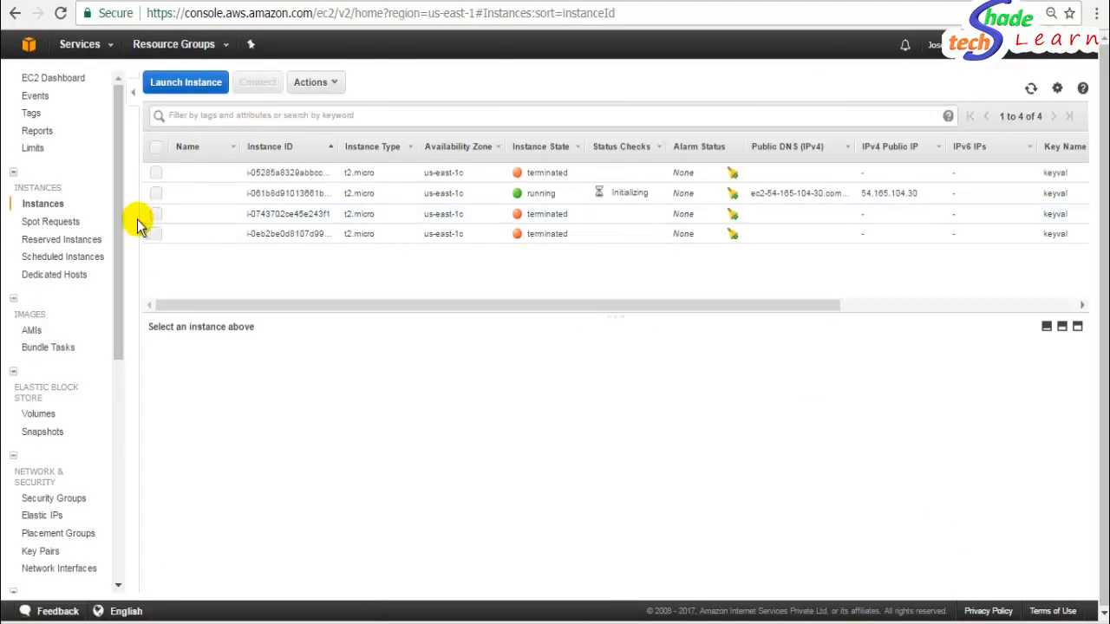
click(155, 194)
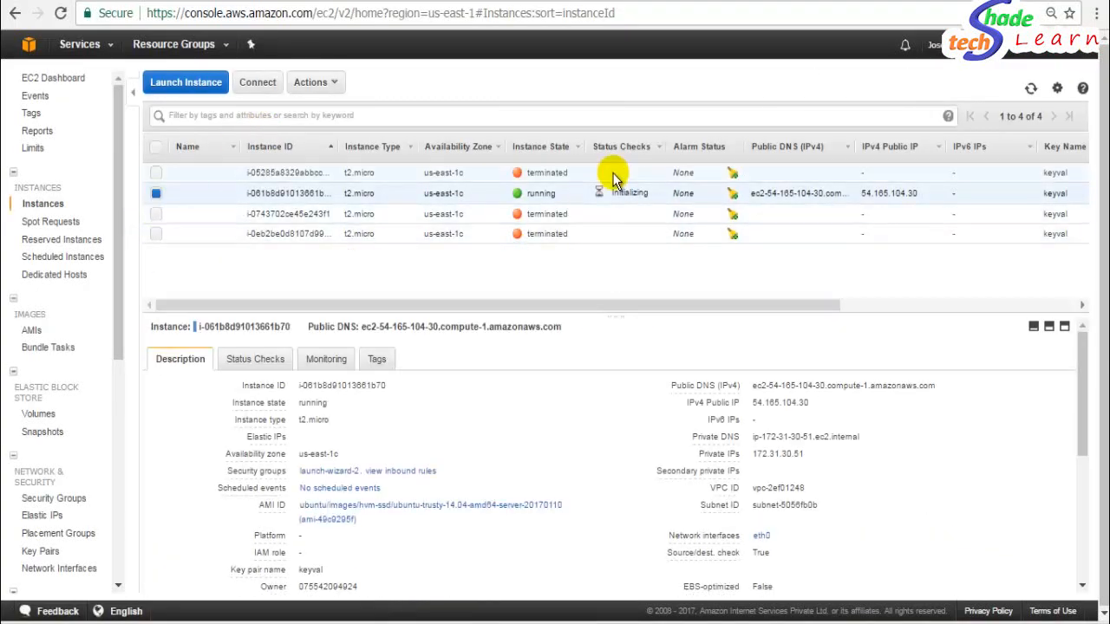
click(316, 83)
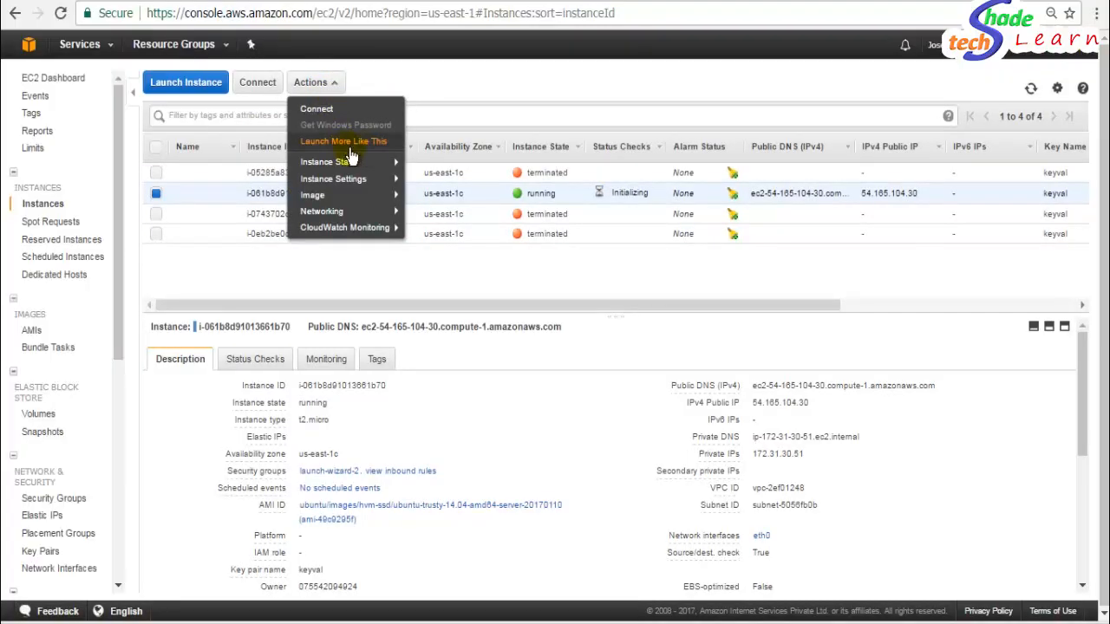
mouse_move(381, 161)
click(452, 210)
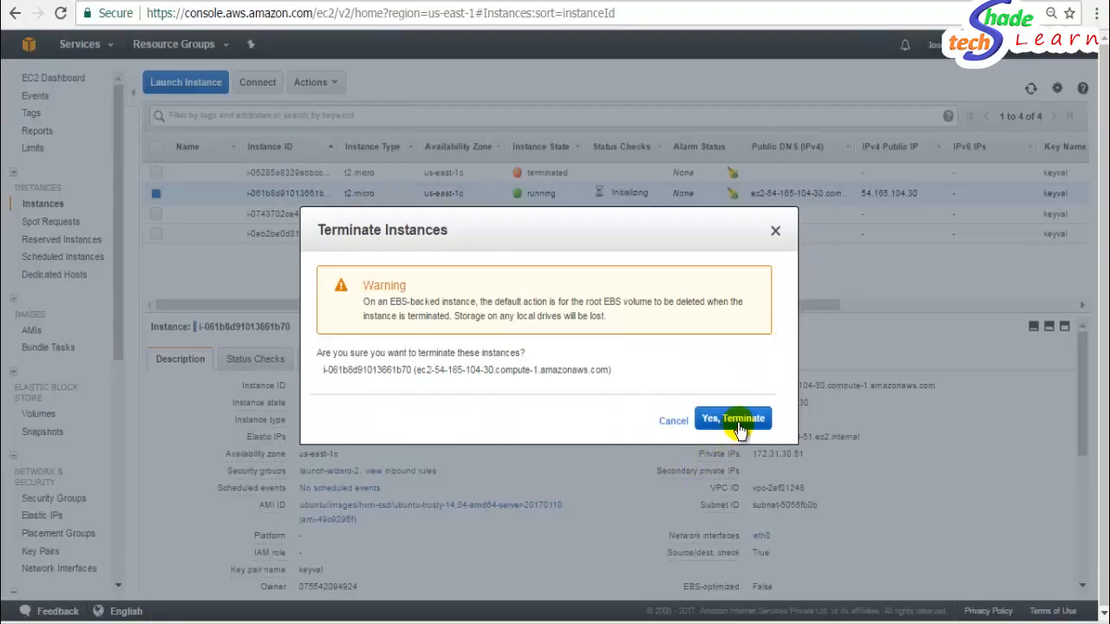
click(737, 424)
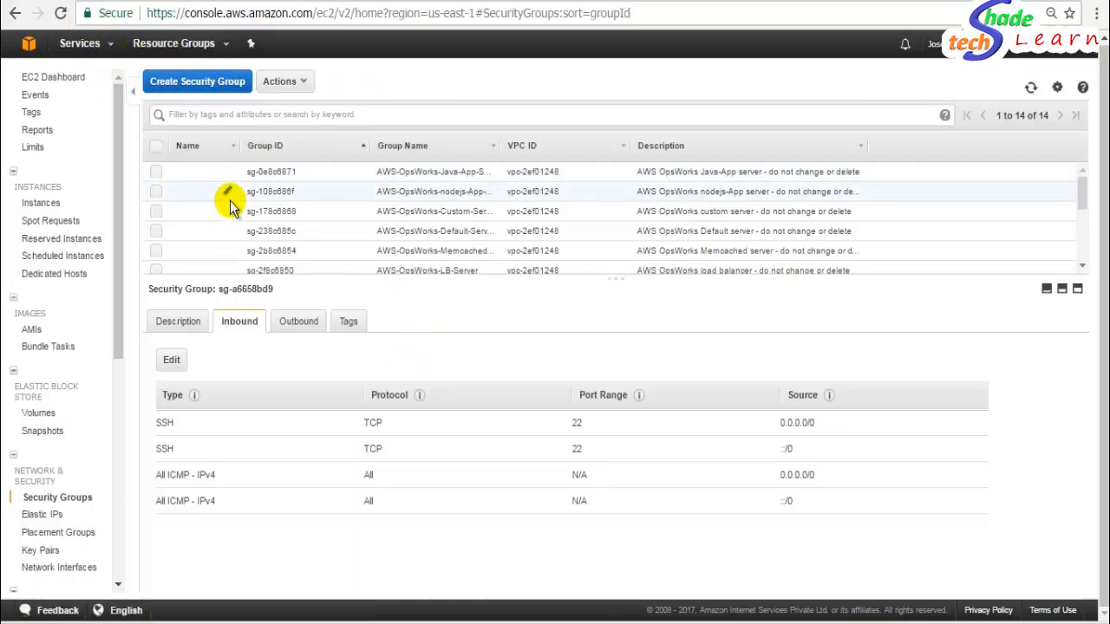
Go to the VPC service and open its security groups list.
click(111, 50)
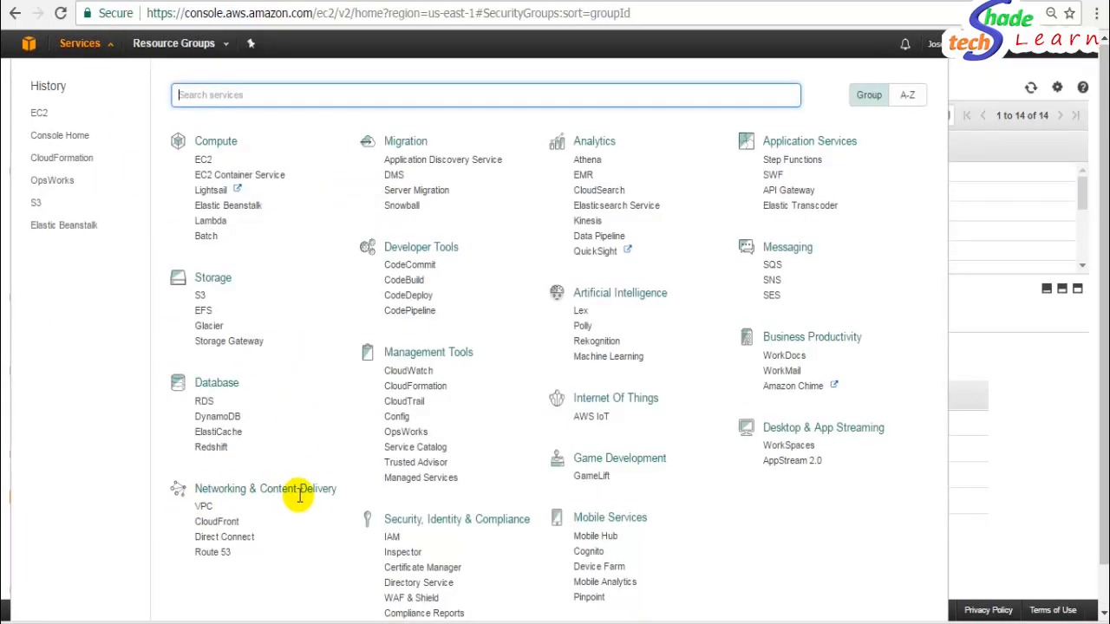
click(201, 507)
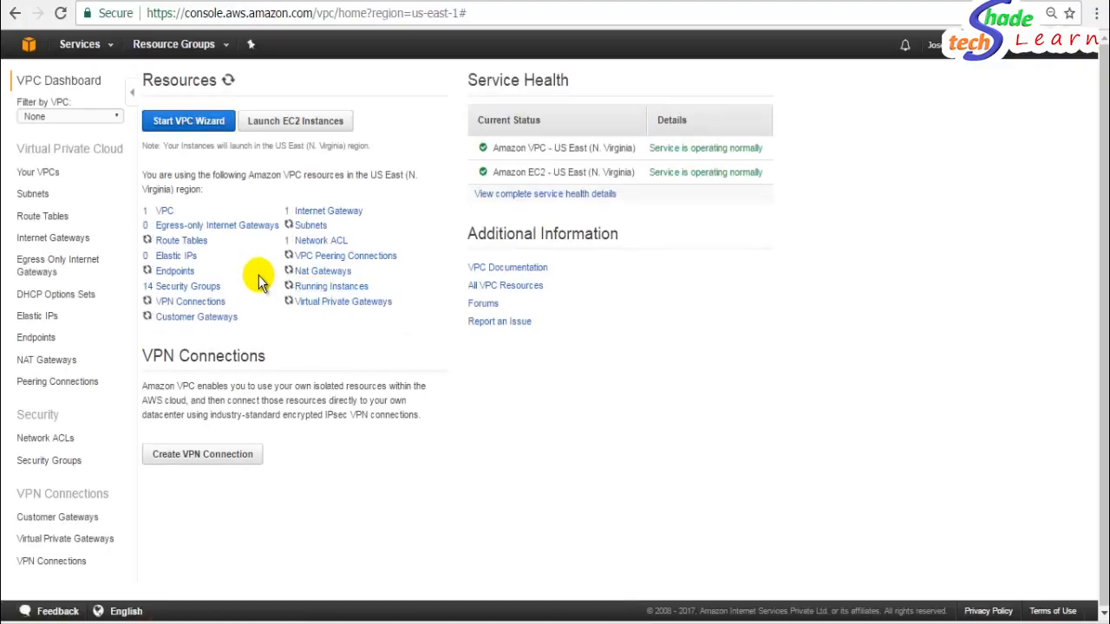
click(189, 285)
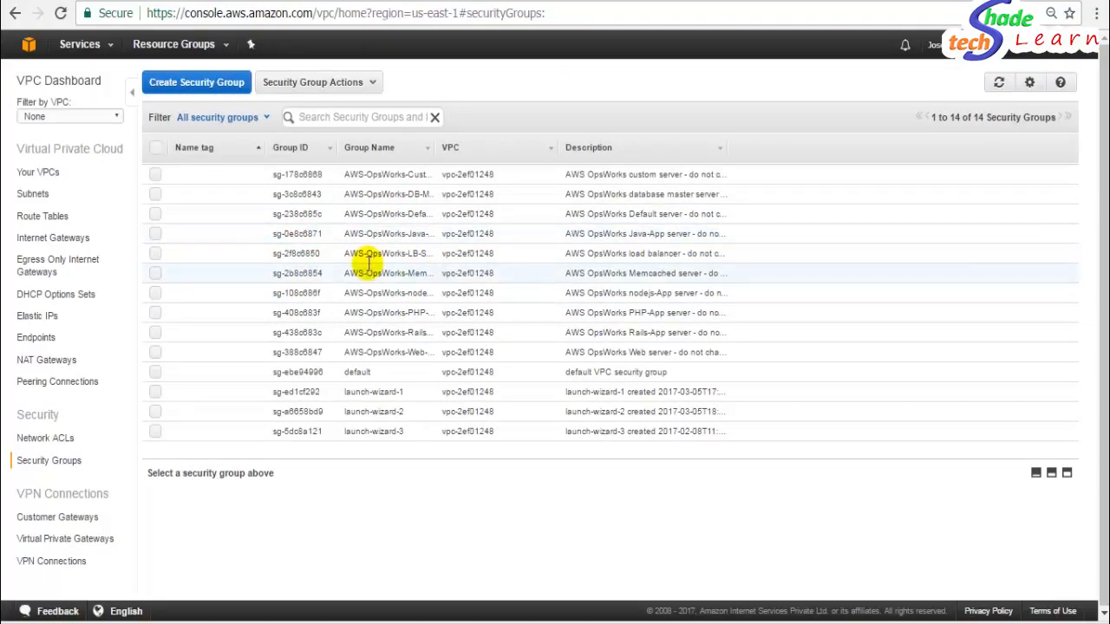
Create a security group with name tag and group name AWS_ICMP and the description "Allows all ICMP traffic".
click(200, 87)
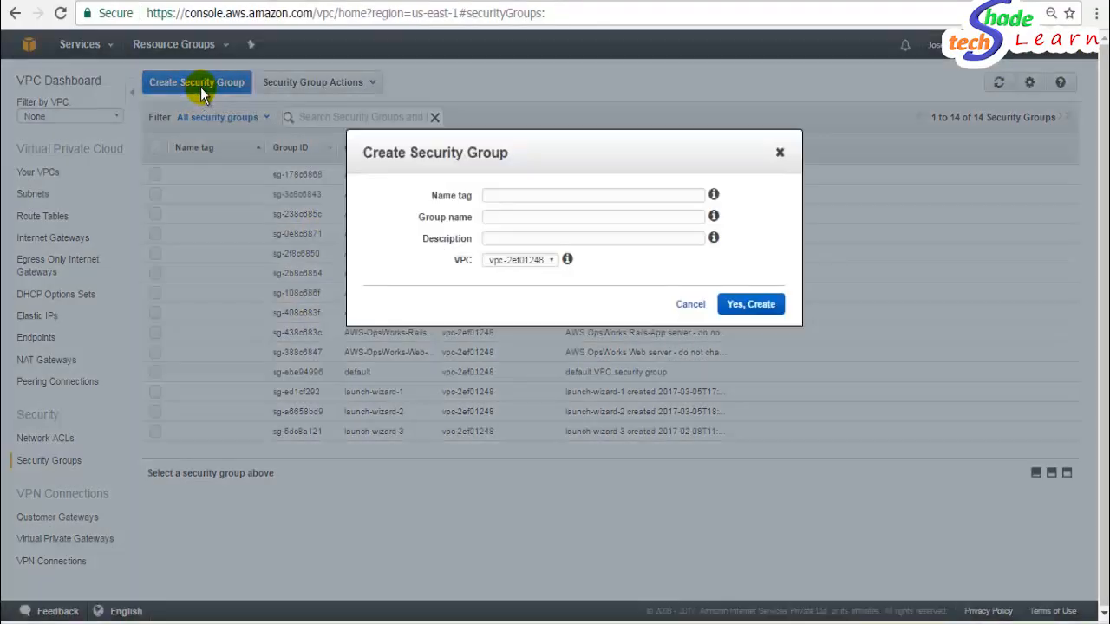
click(555, 195)
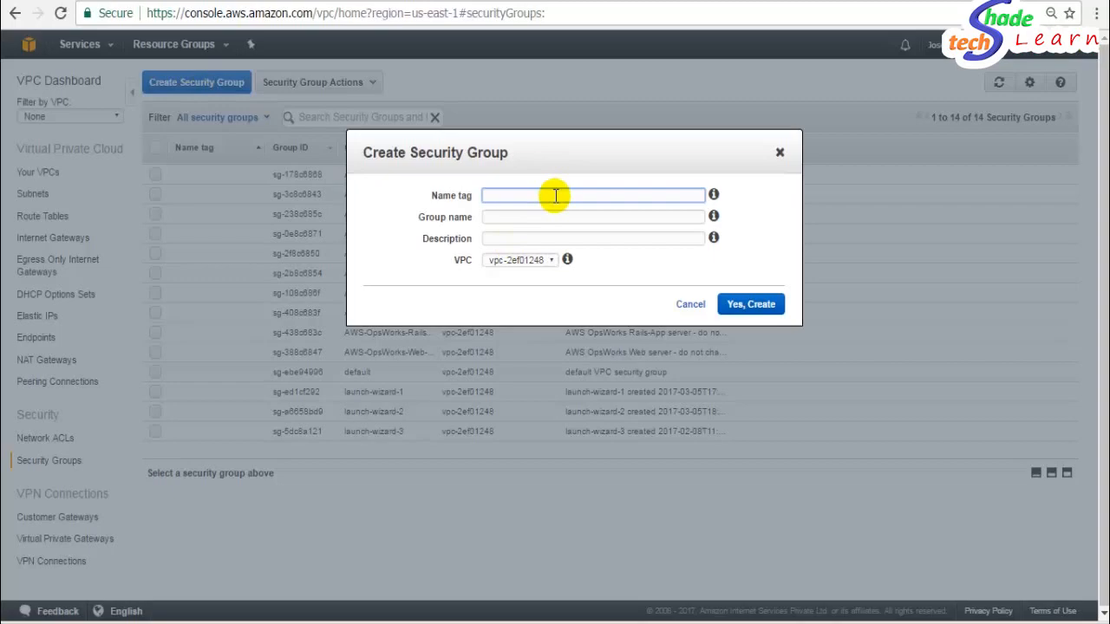
text(AWS_ICMP)
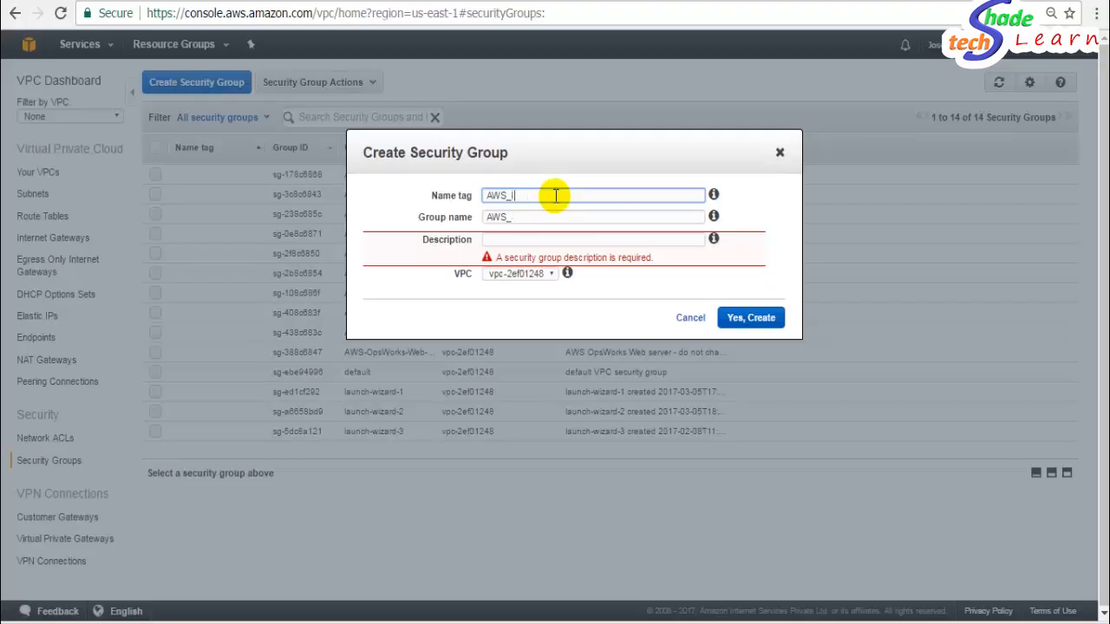
click(533, 239)
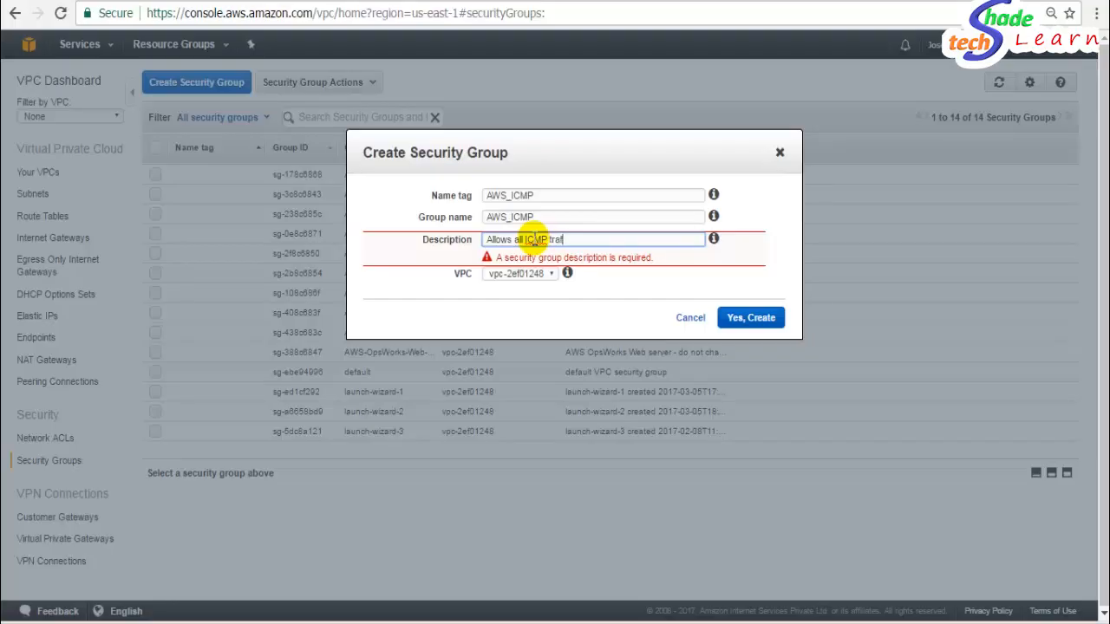
click(753, 320)
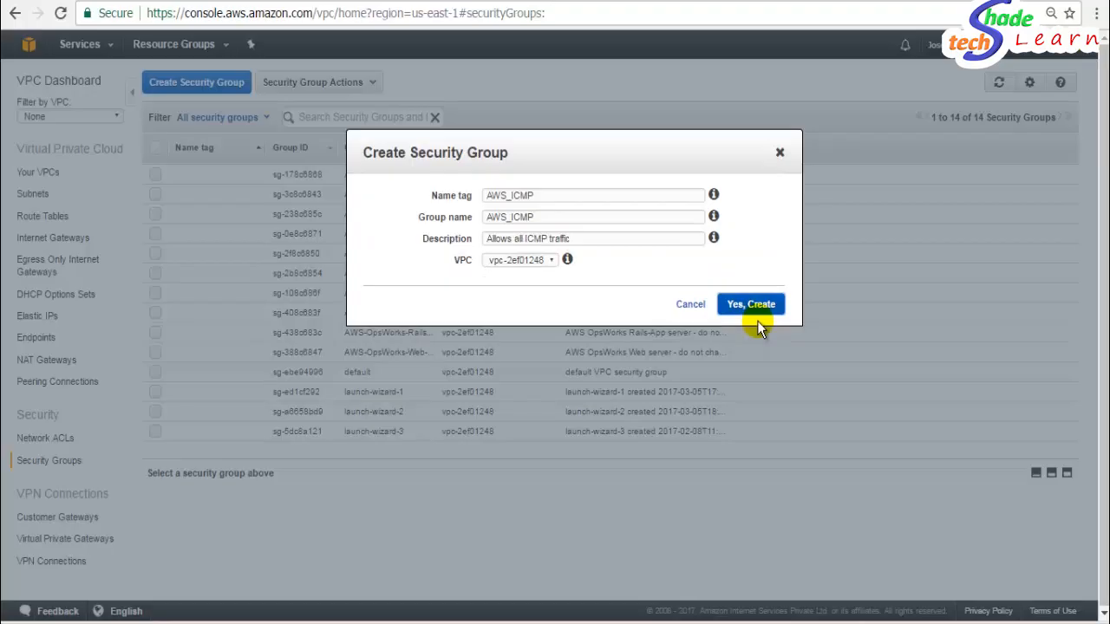
click(754, 306)
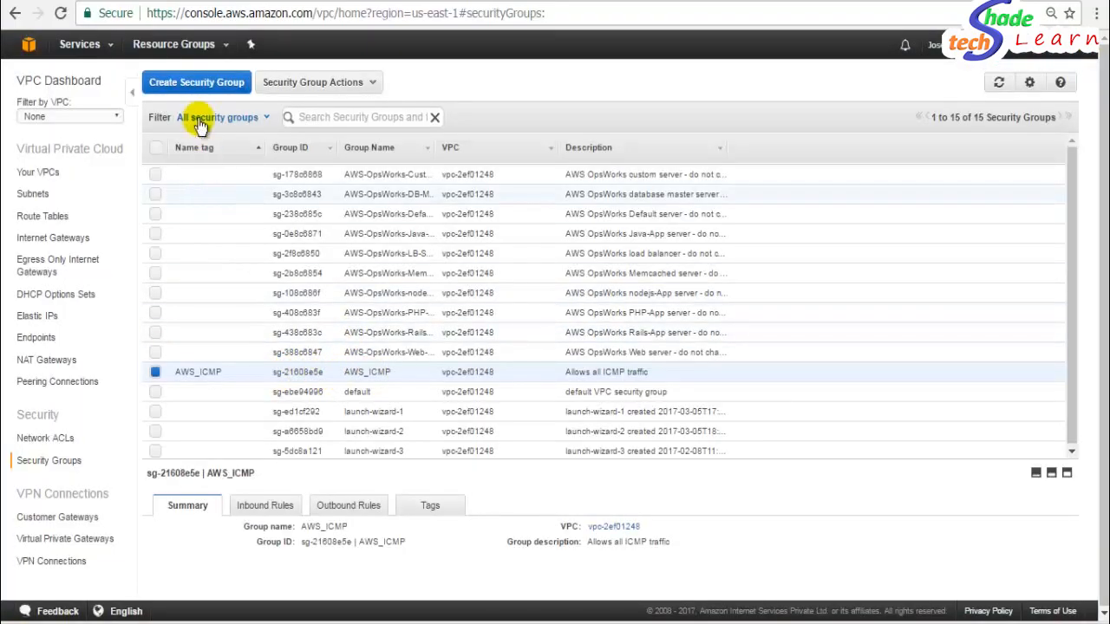
Create a security group with name tag and group name AWS_SSH and the description "Allows SSH Connectivity".
click(211, 82)
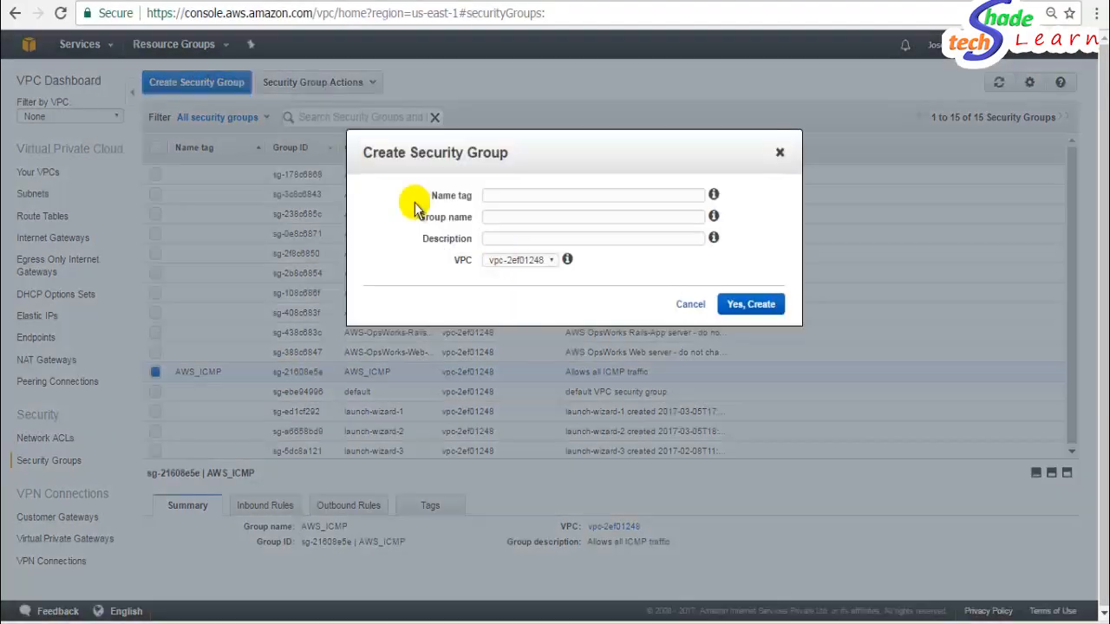
click(539, 197)
text(AWS_SSH)
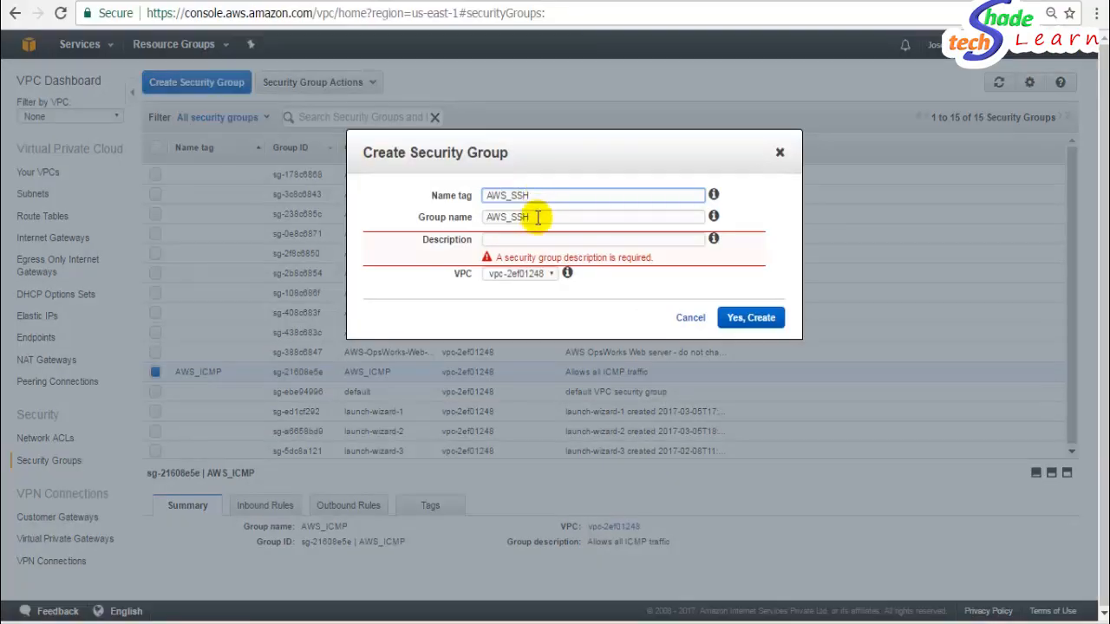
click(535, 241)
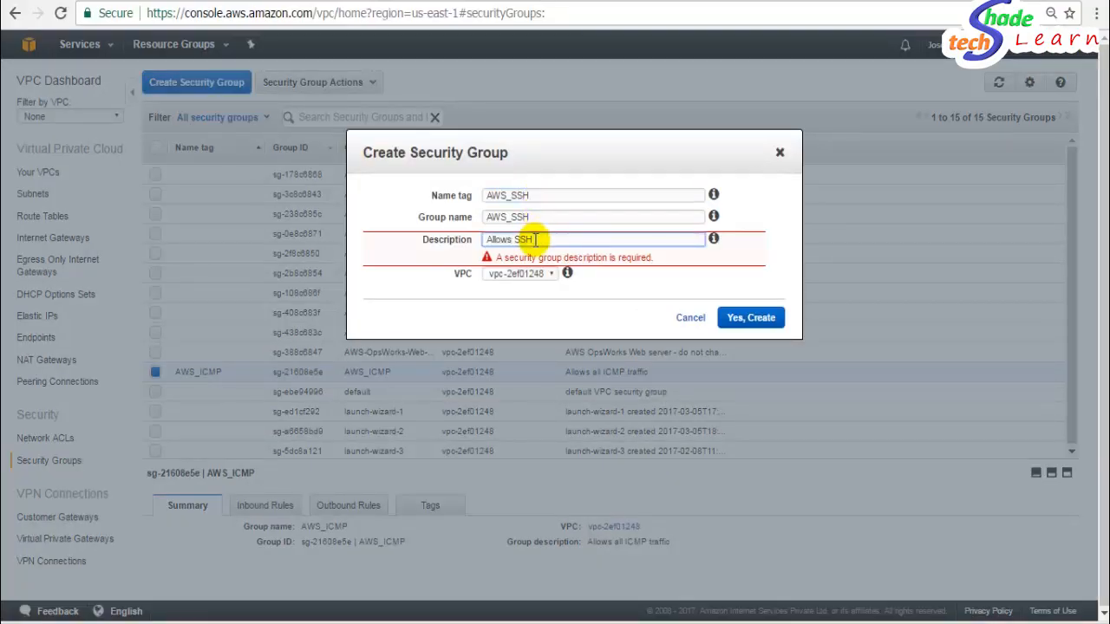
text(Allows SSH Connectivity)
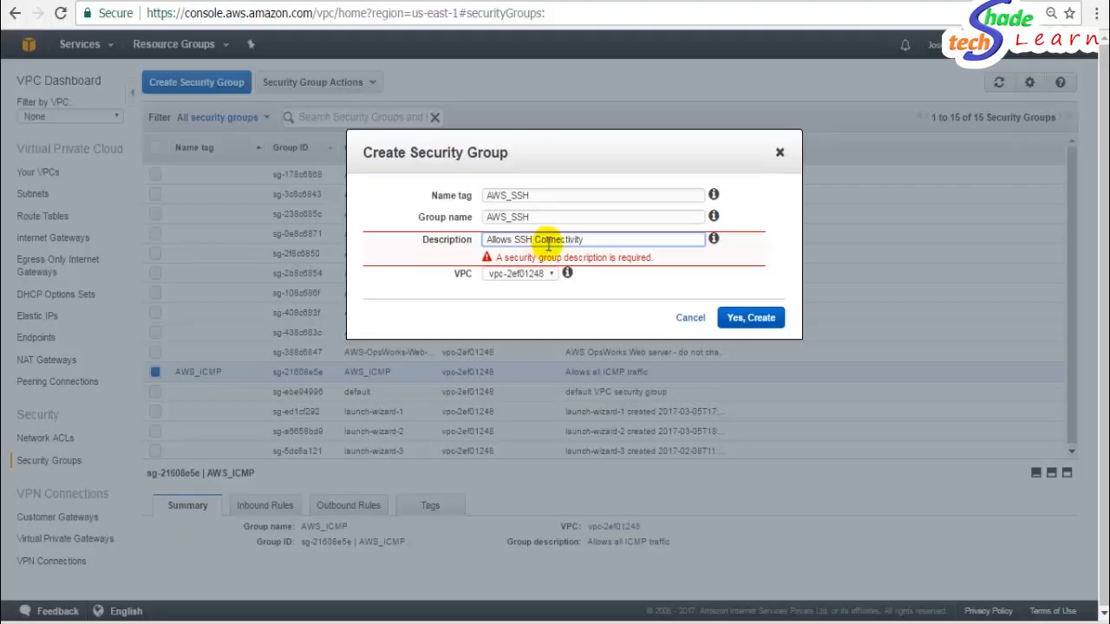
click(747, 309)
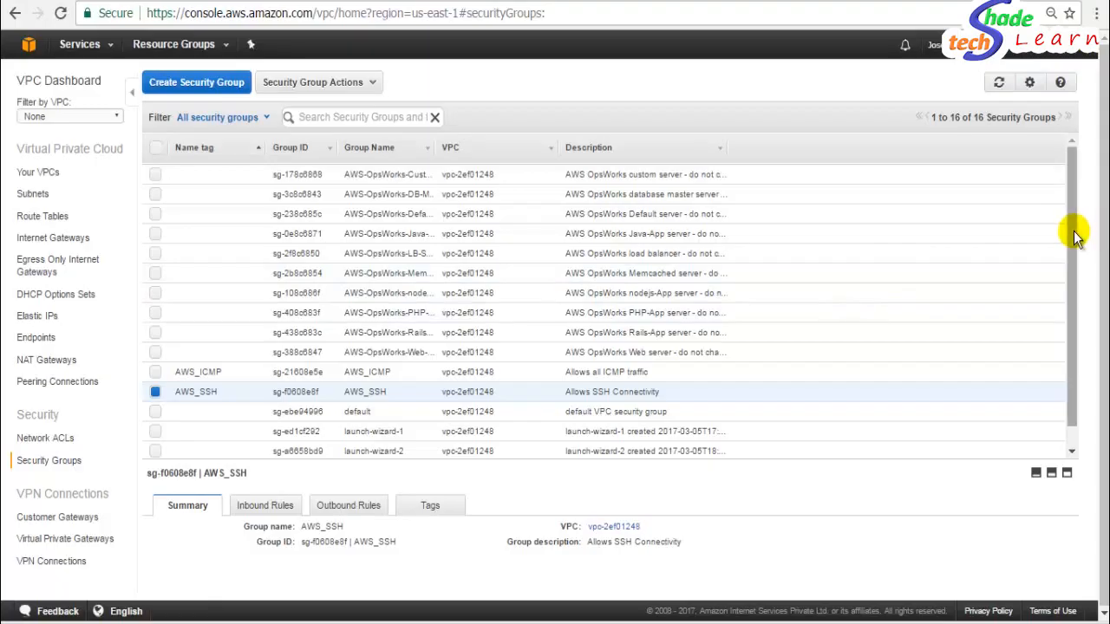
Enlarge the details area below the security groups list, select AWS_ICMP and display its inbound rules.
drag(1075, 237, 1078, 307)
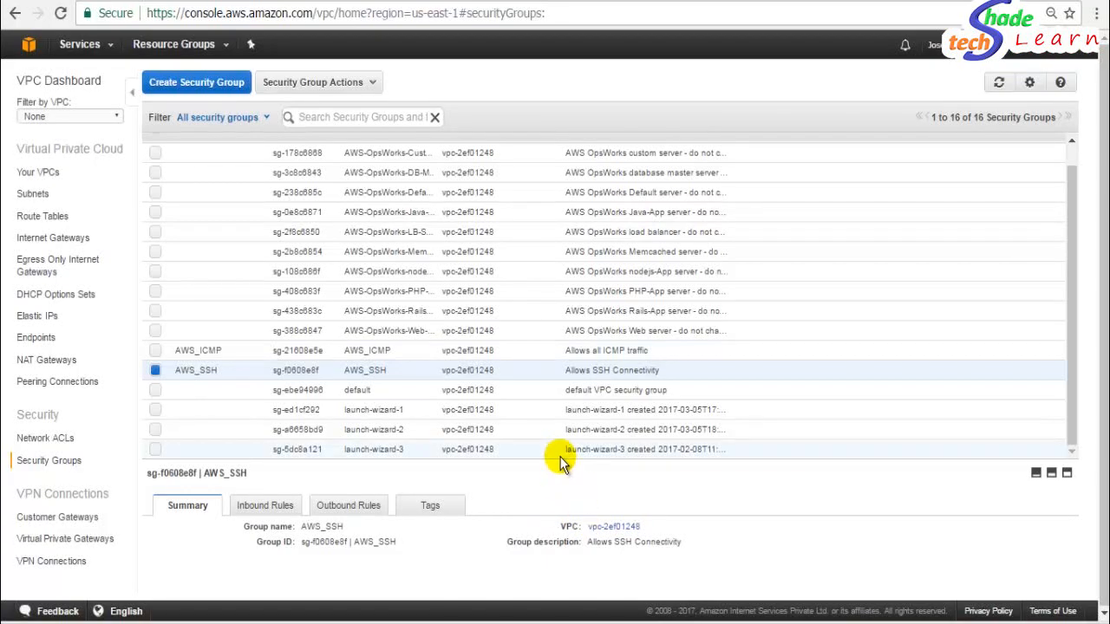
drag(558, 458, 570, 350)
drag(1073, 211, 1076, 321)
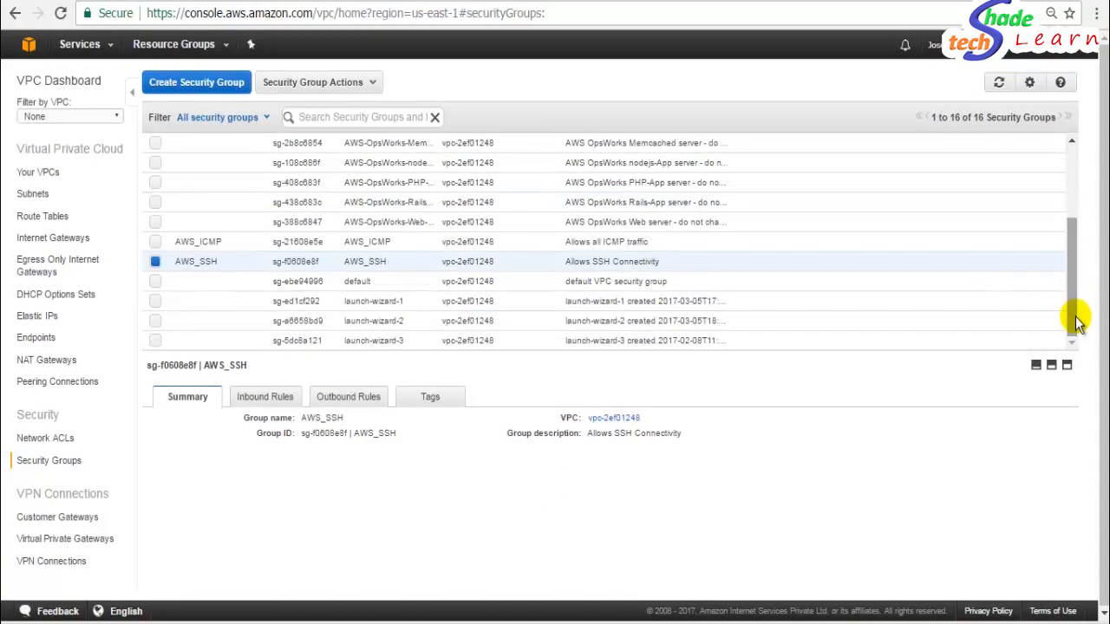
click(220, 241)
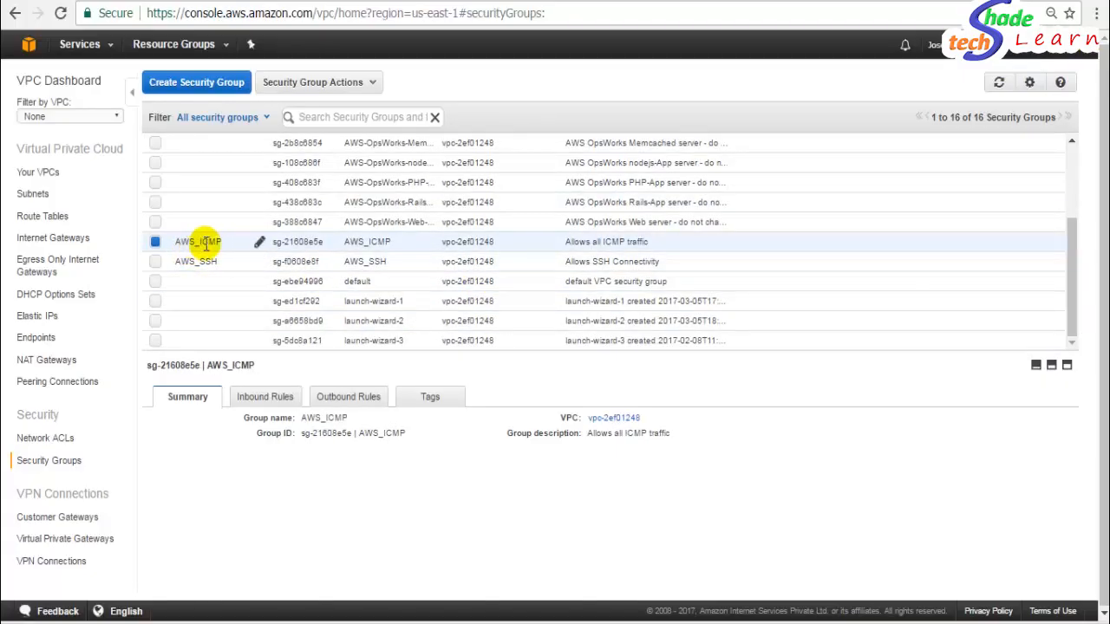
click(265, 402)
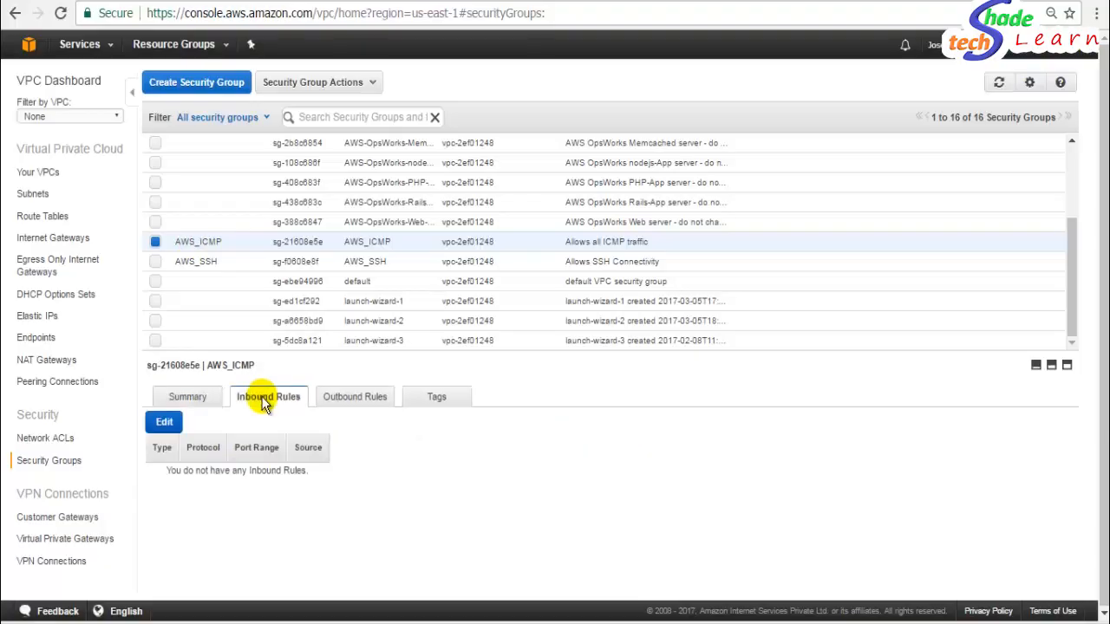
Try to save an All ICMP - IPv4 inbound rule for AWS_ICMP with the source left blank.
click(164, 423)
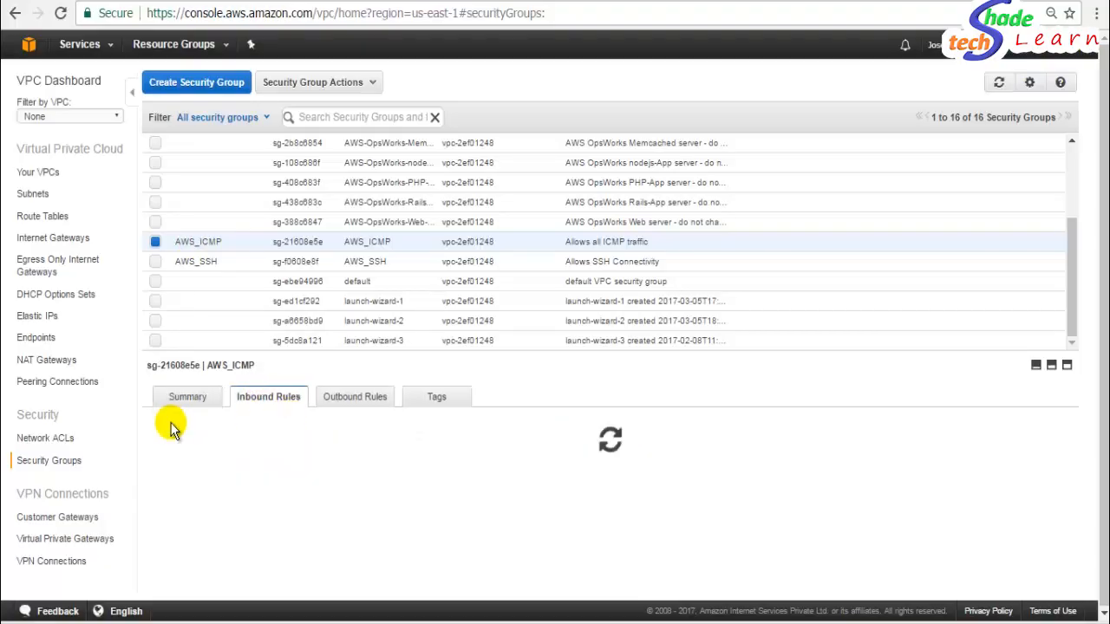
click(250, 482)
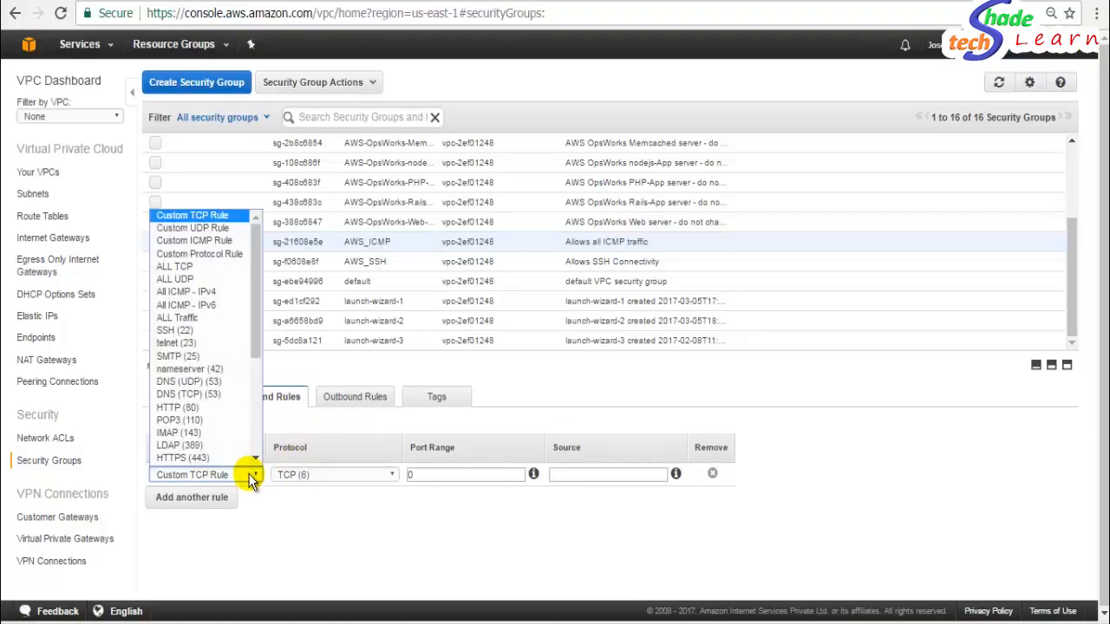
click(193, 292)
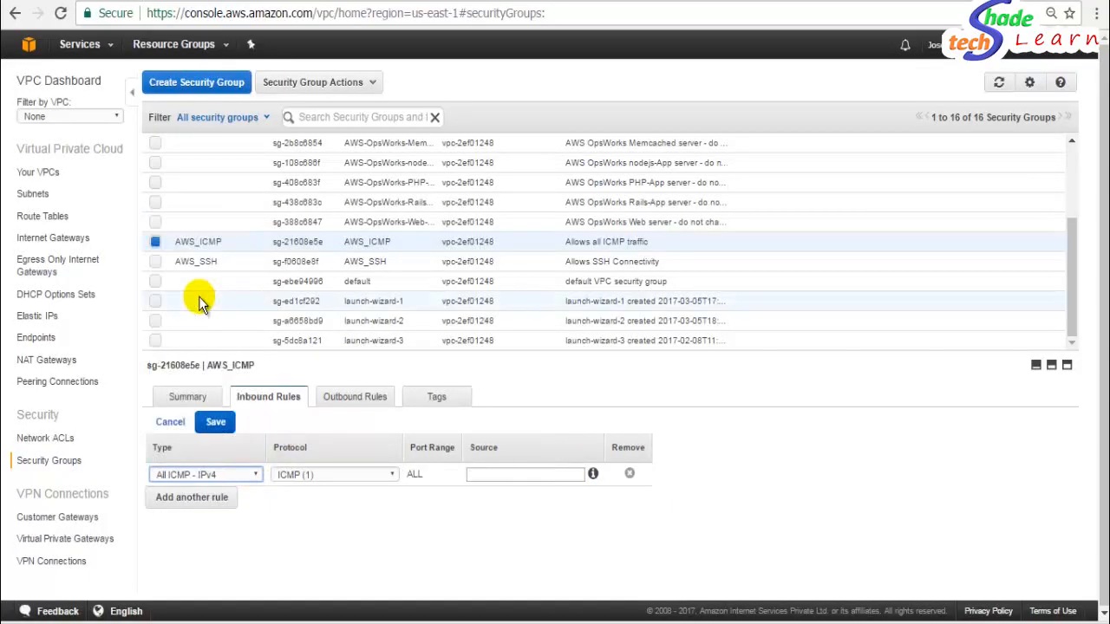
click(501, 477)
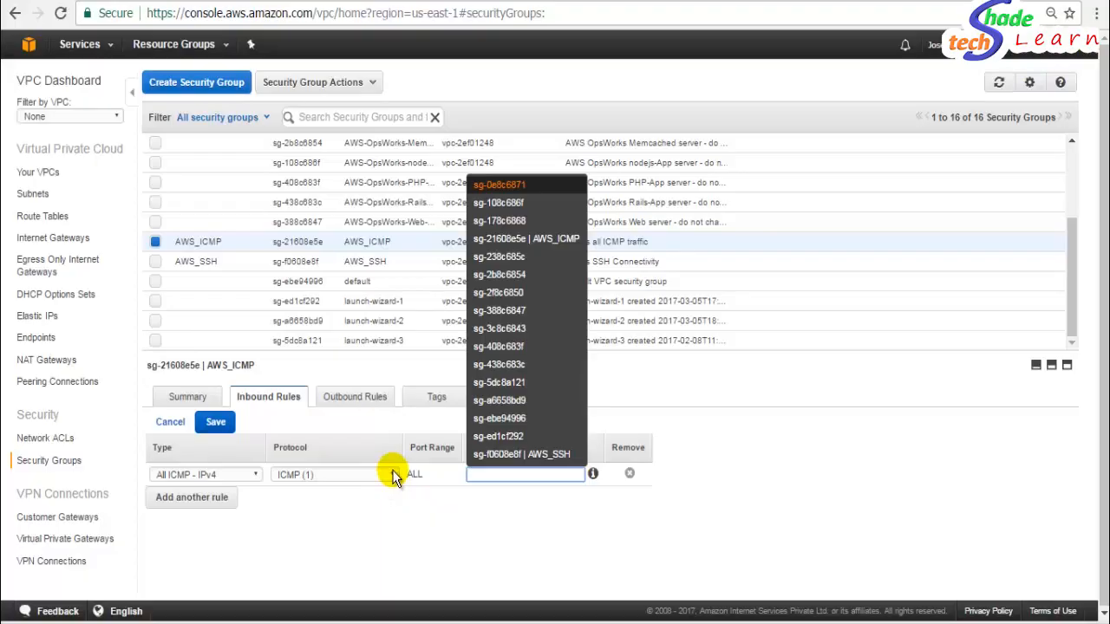
click(236, 476)
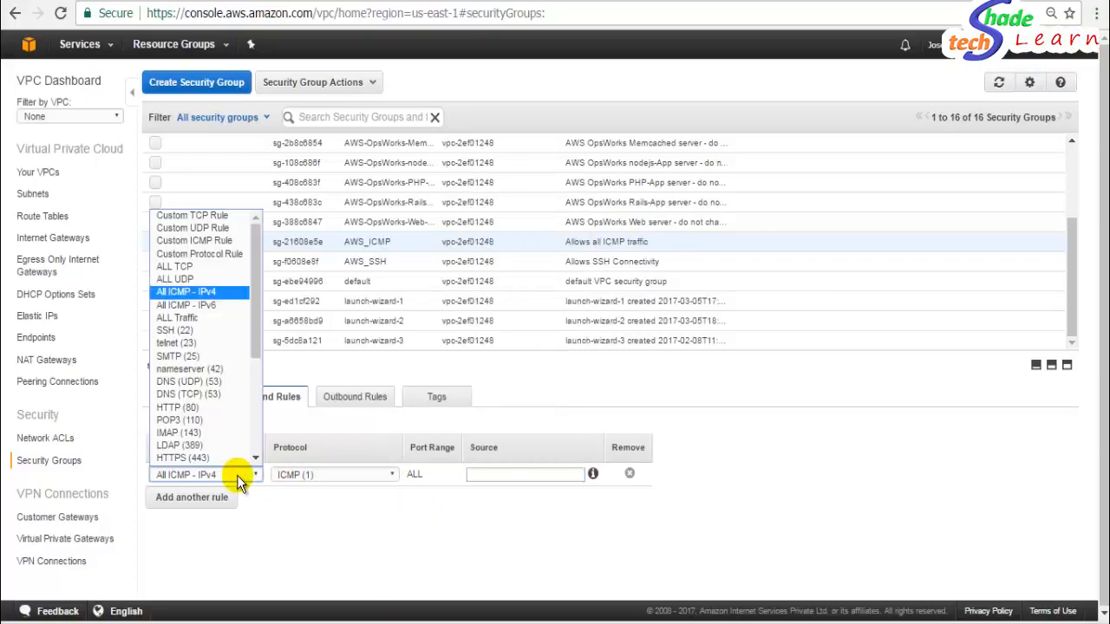
click(216, 292)
click(508, 474)
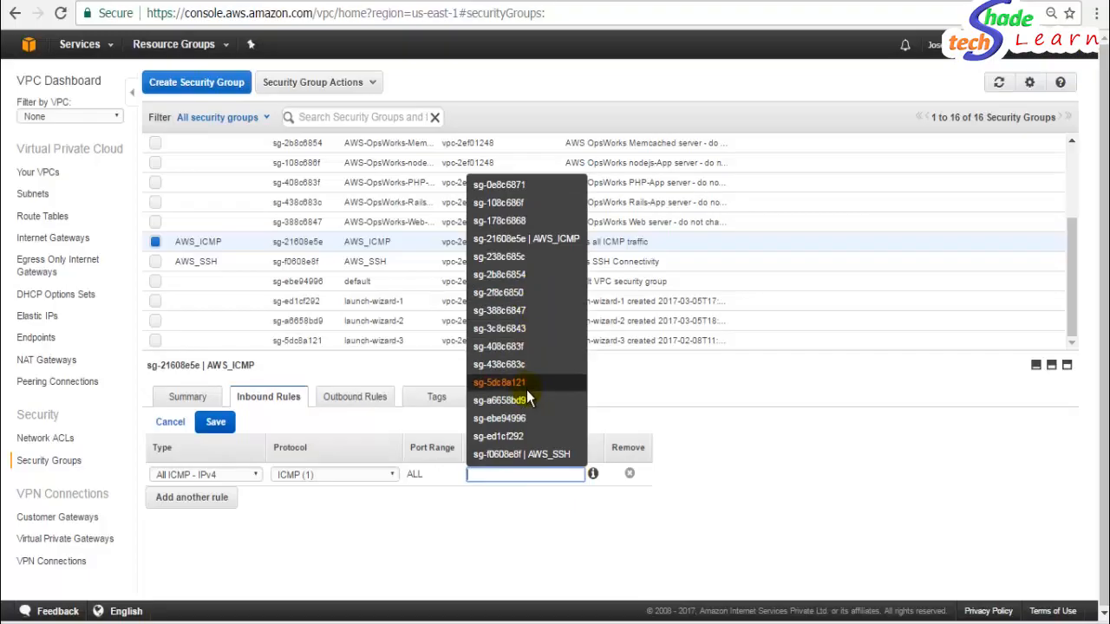
click(489, 501)
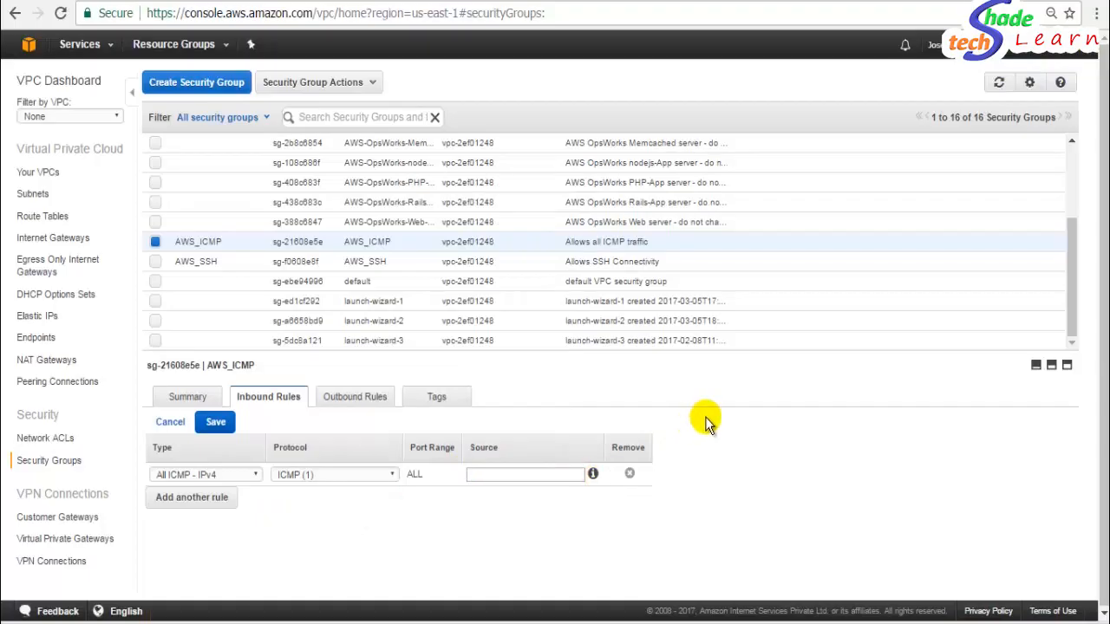
click(217, 425)
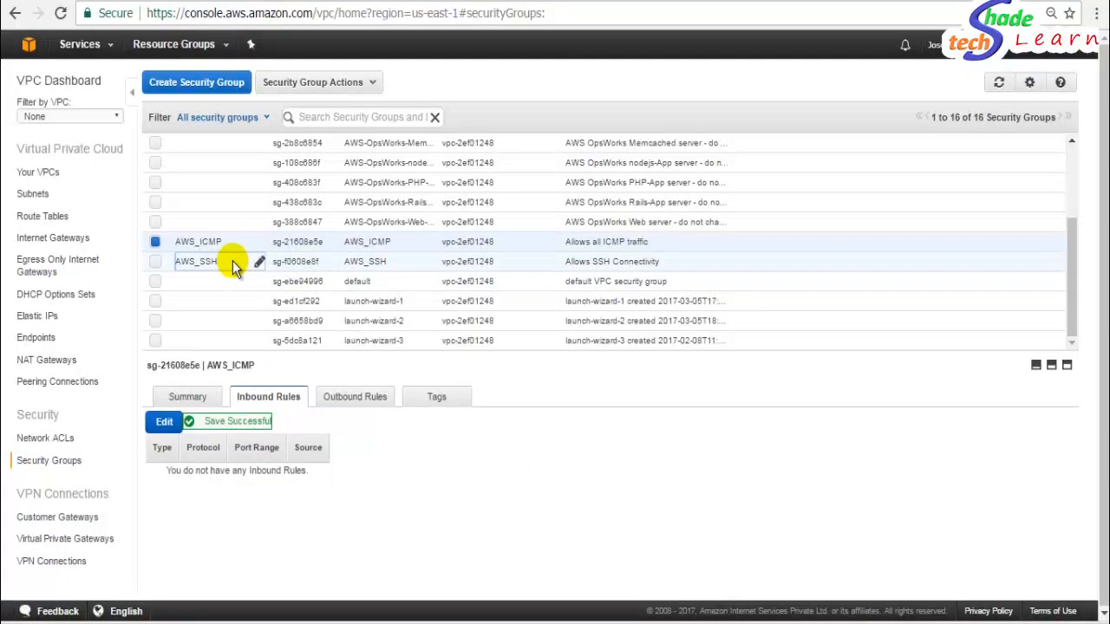
Add an SSH (22) inbound rule with source 0.0.0.0/0 to the AWS_SSH group and save it.
click(232, 261)
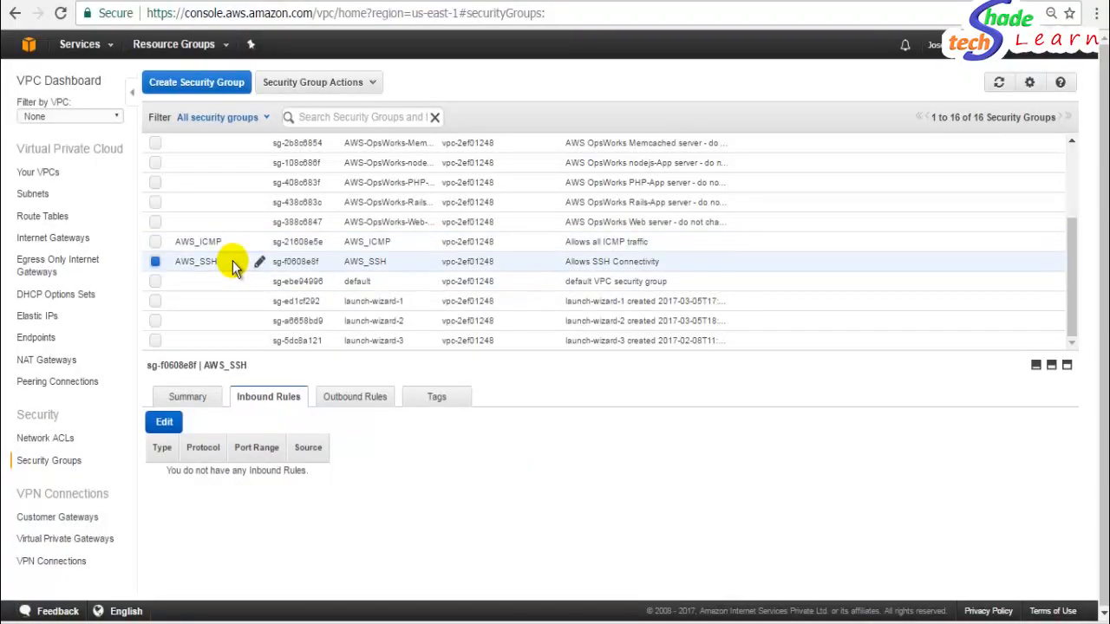
click(164, 422)
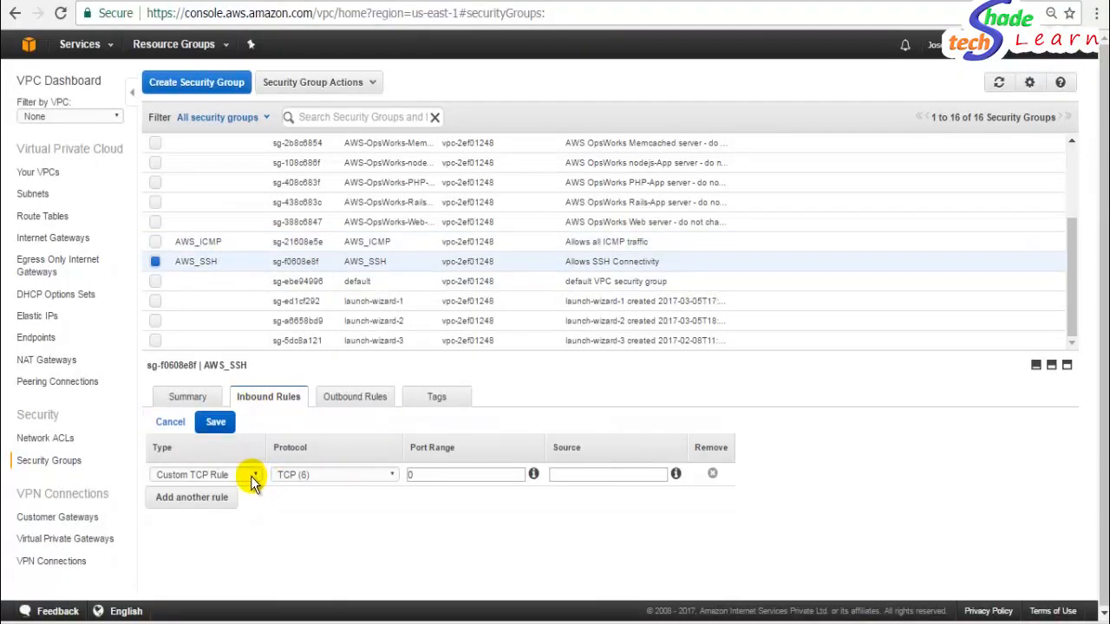
click(251, 476)
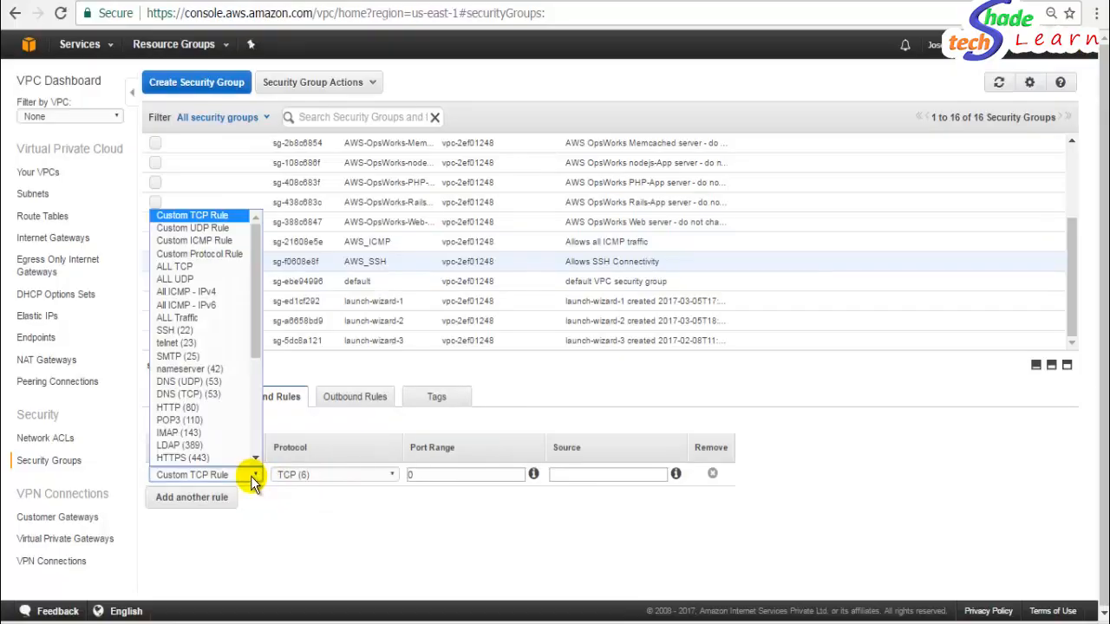
click(210, 331)
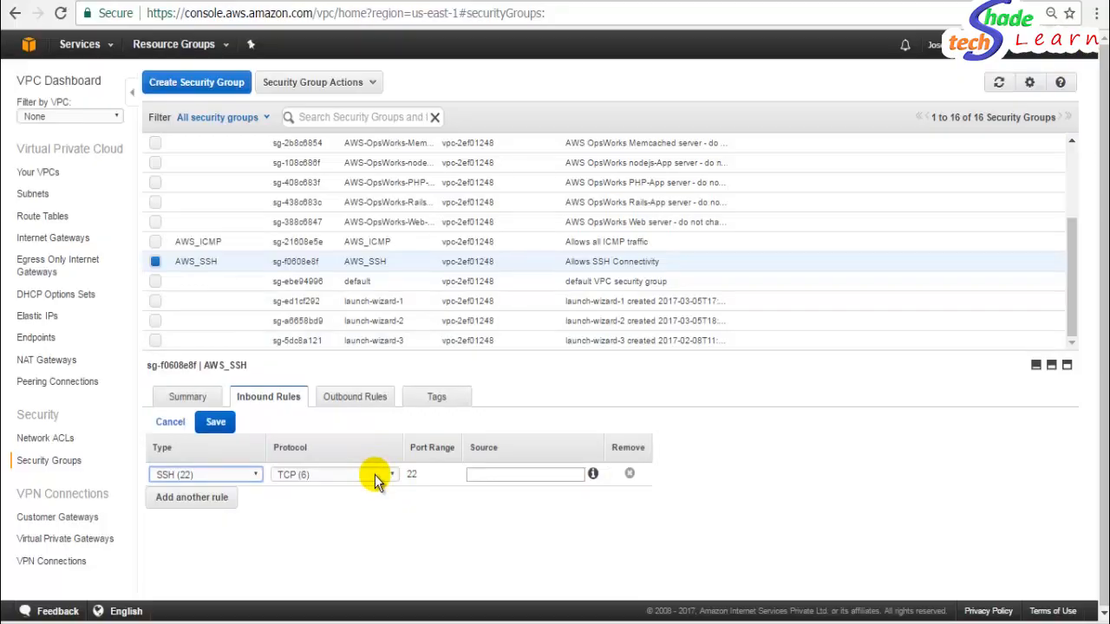
click(529, 475)
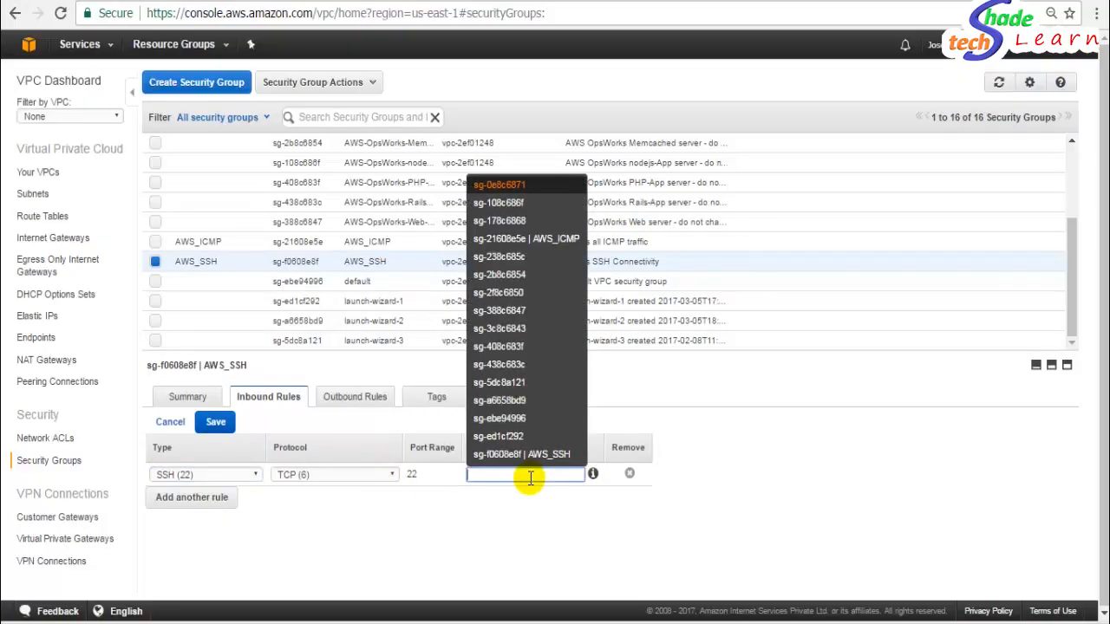
click(496, 516)
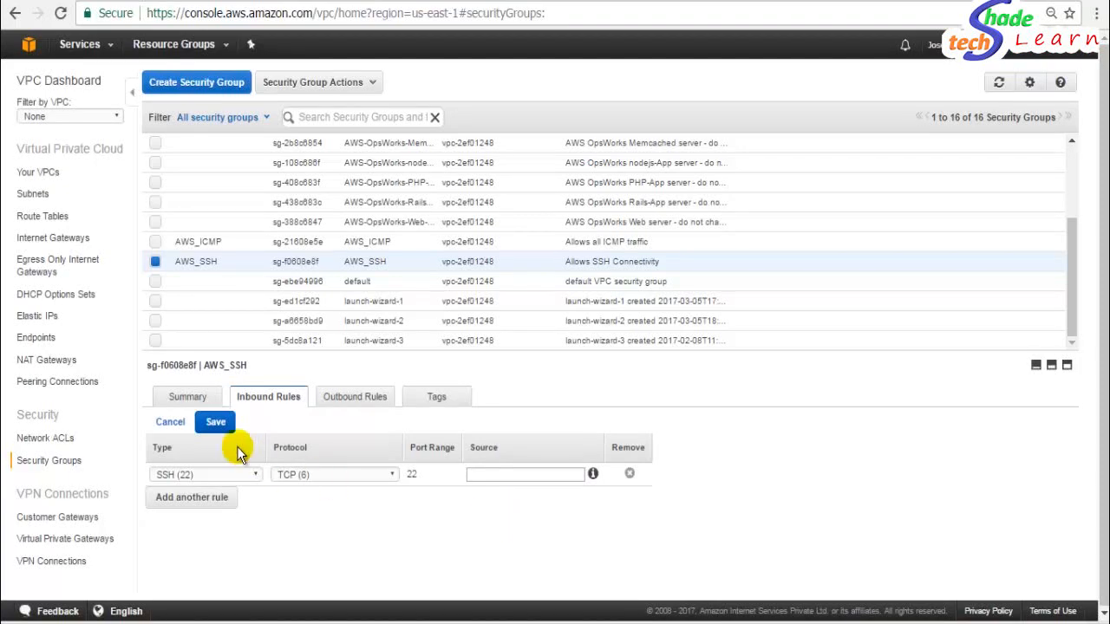
click(216, 423)
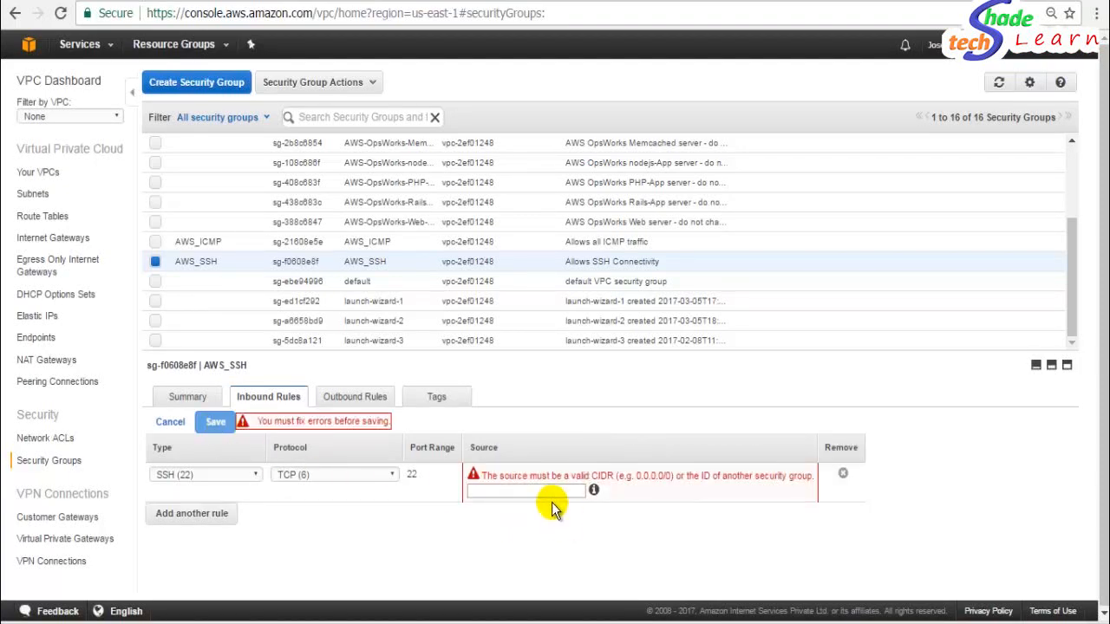
click(562, 491)
text(0.)
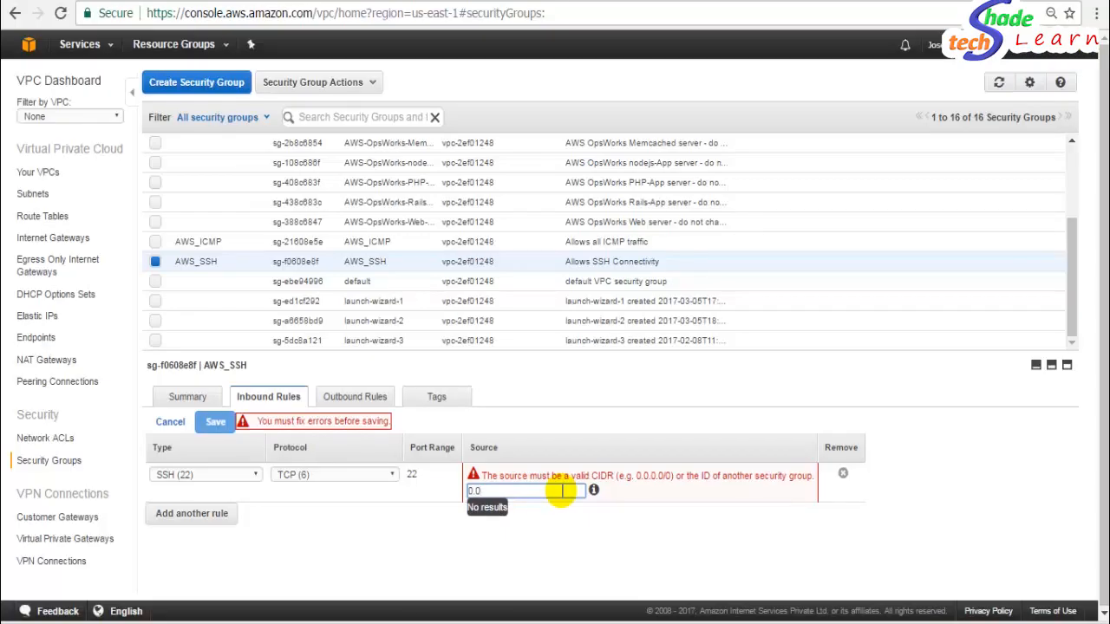
text(0.0/0)
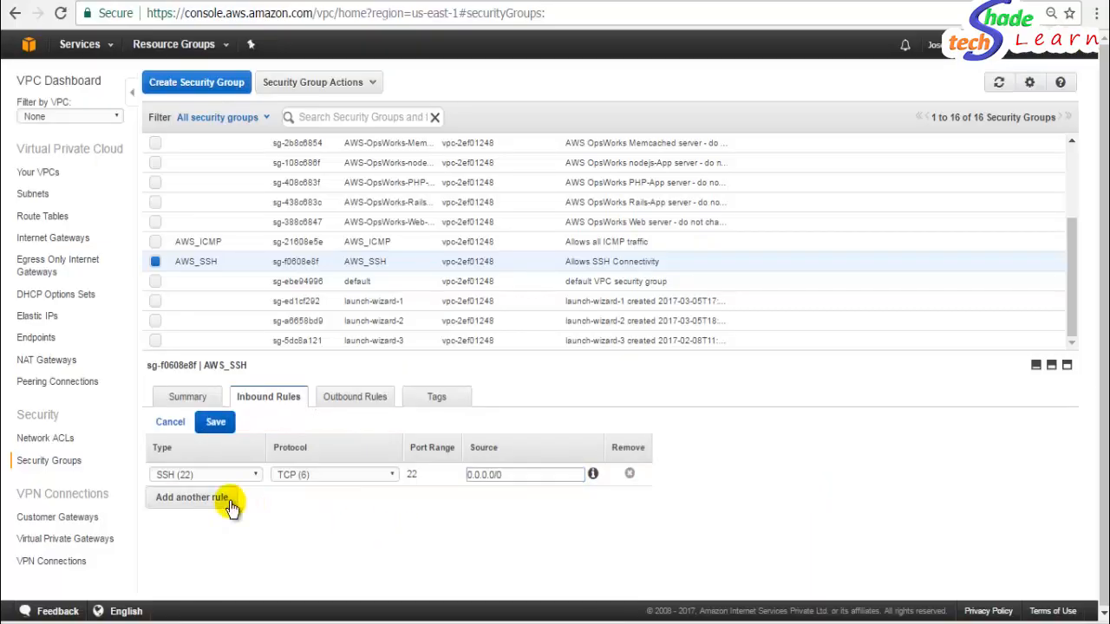
click(217, 422)
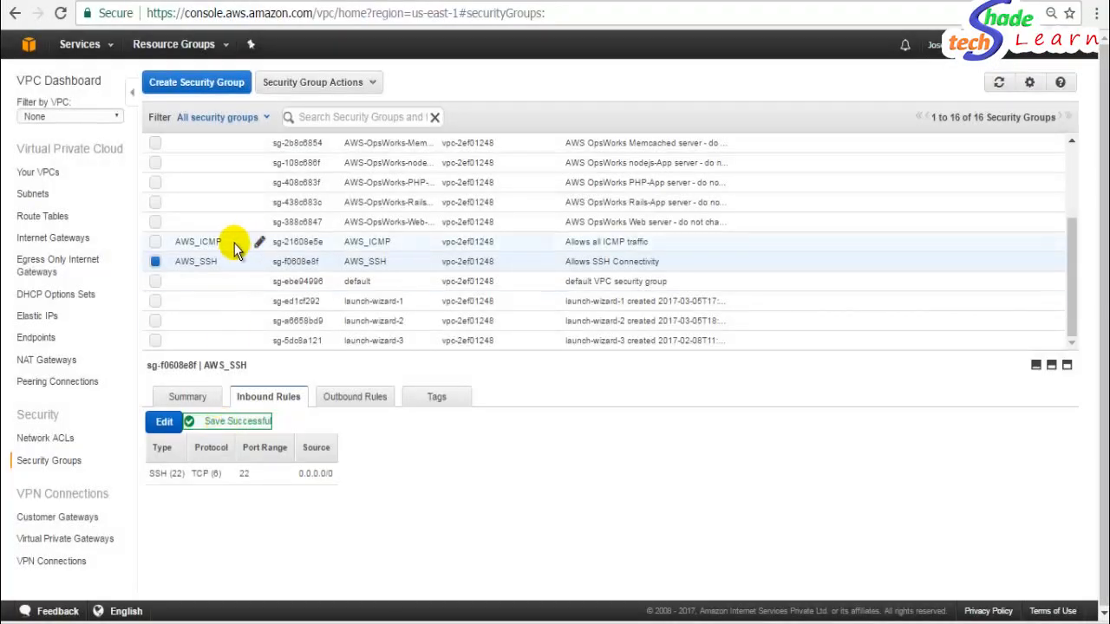
Save an All ICMP - IPv4 inbound rule with source 0.0.0.0/0 for AWS_ICMP, and review the inbound rules of AWS_SSH and AWS_ICMP.
click(236, 249)
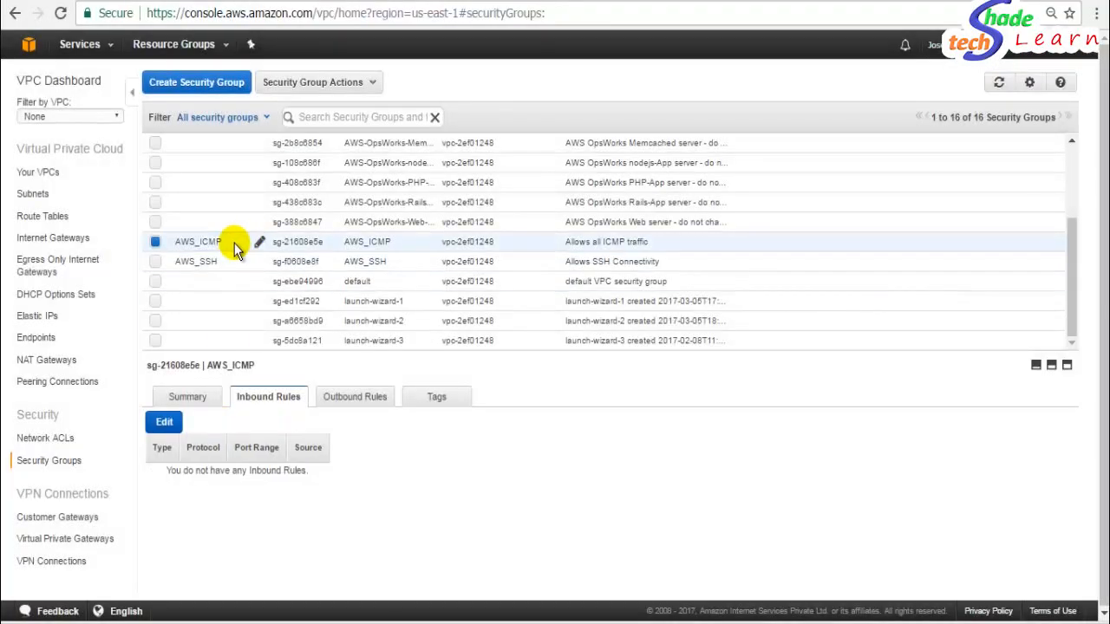
click(173, 427)
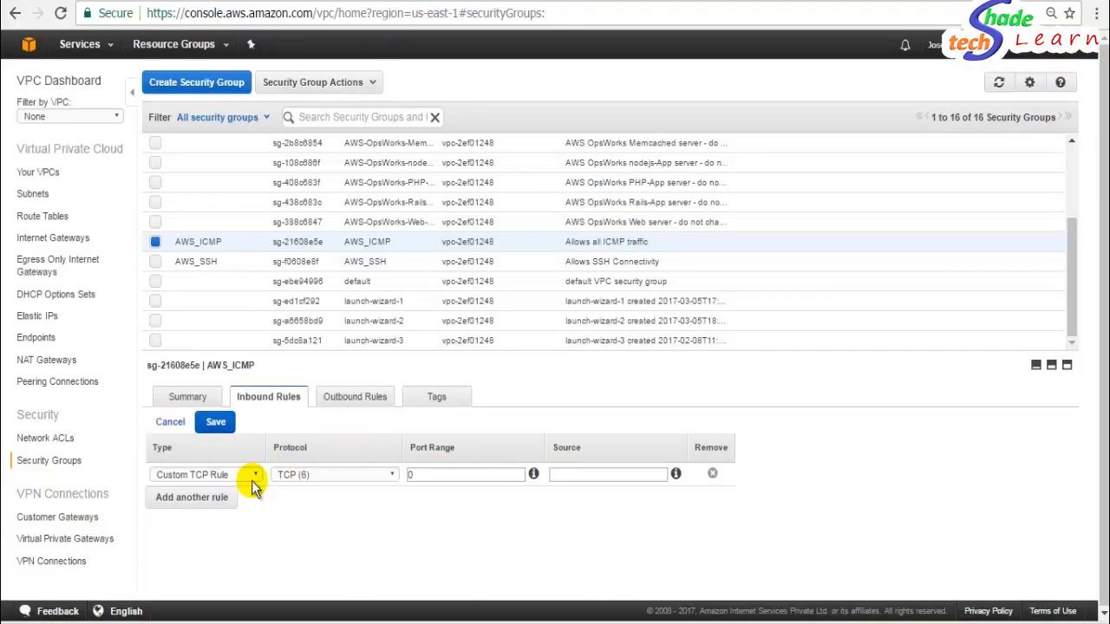
click(243, 476)
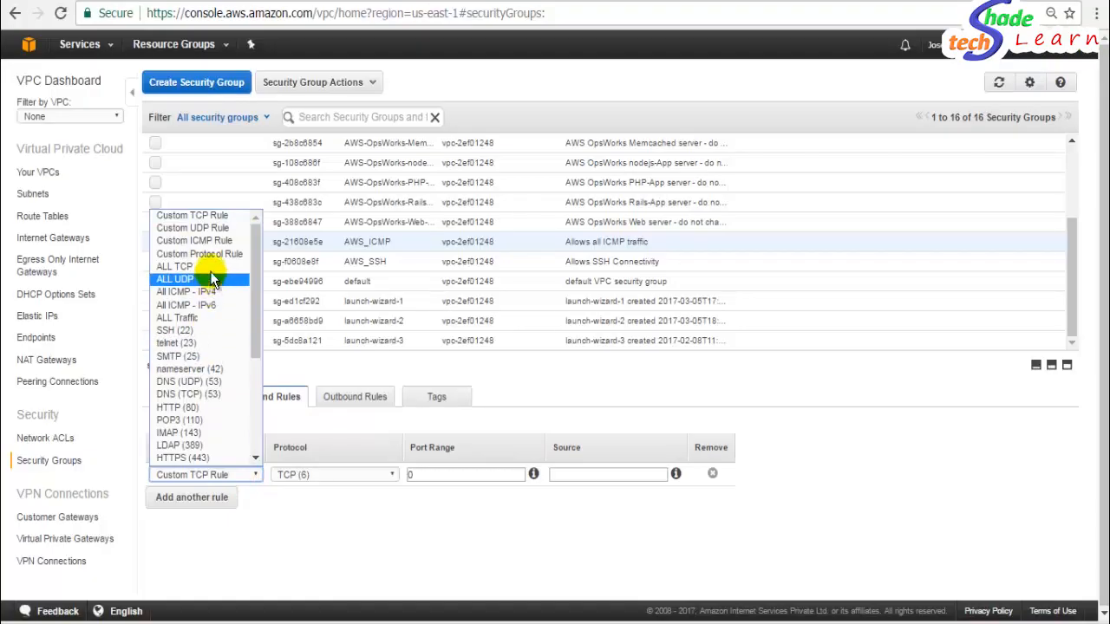
click(218, 295)
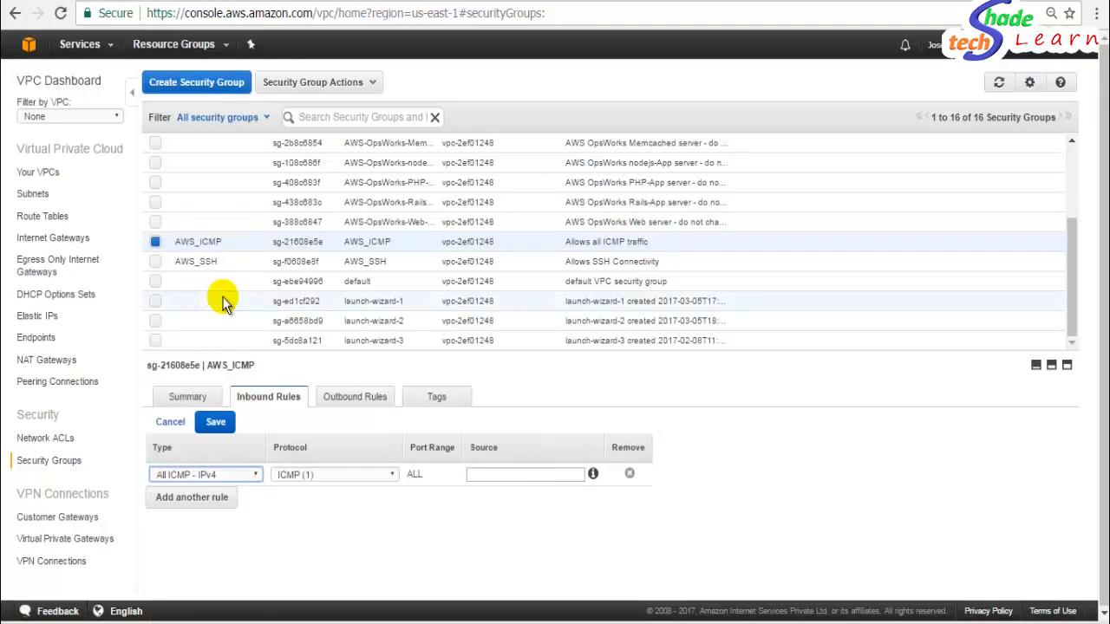
click(548, 476)
text(0.0)
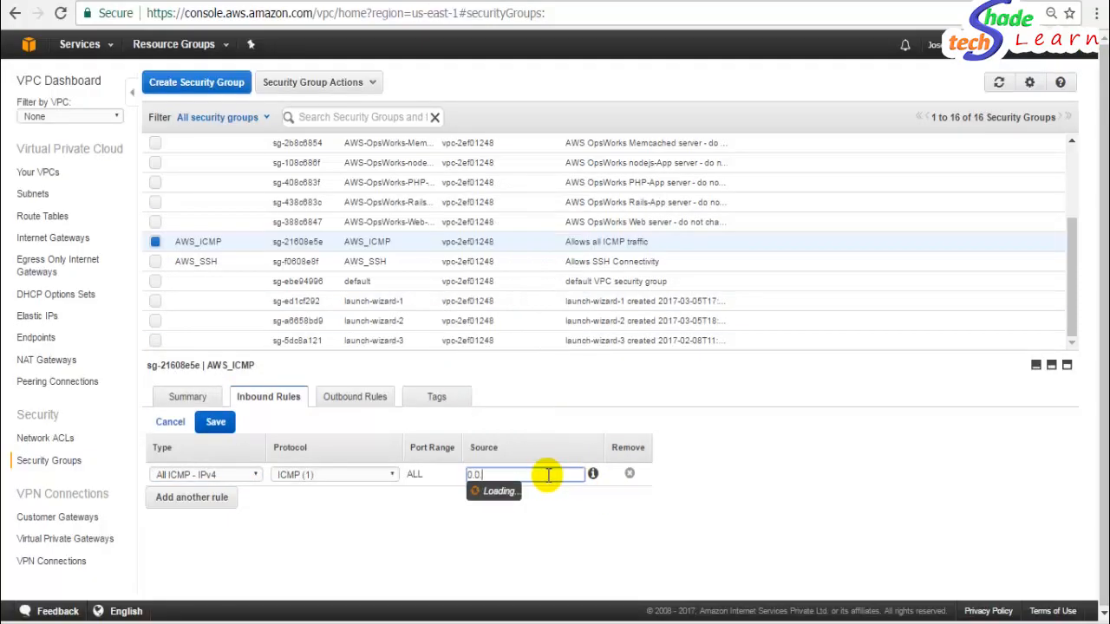
text(.0.0/0)
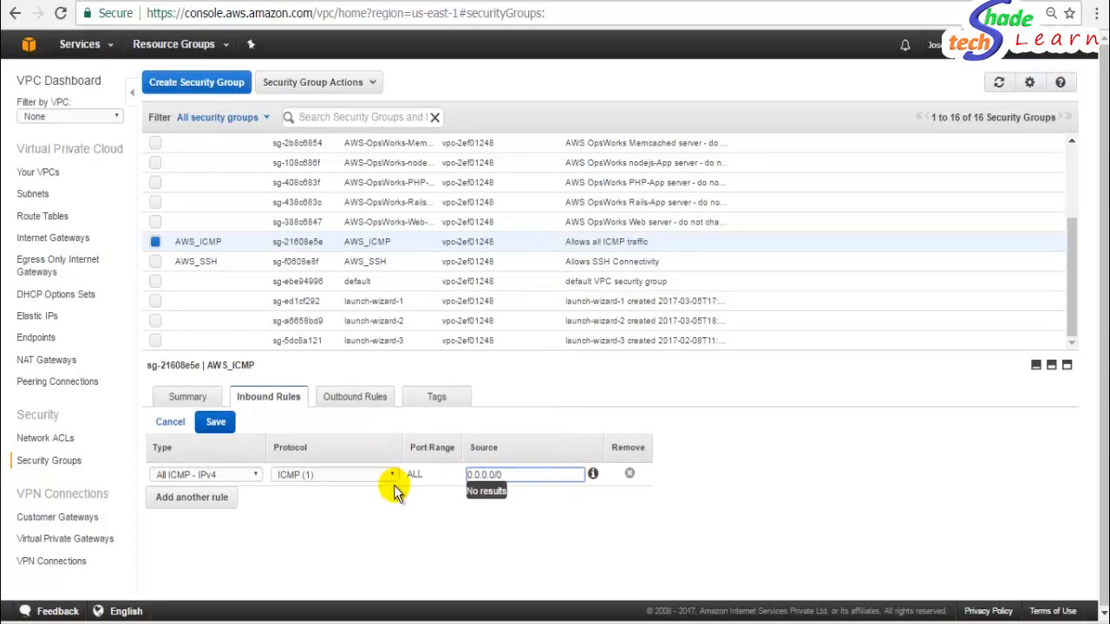
click(217, 424)
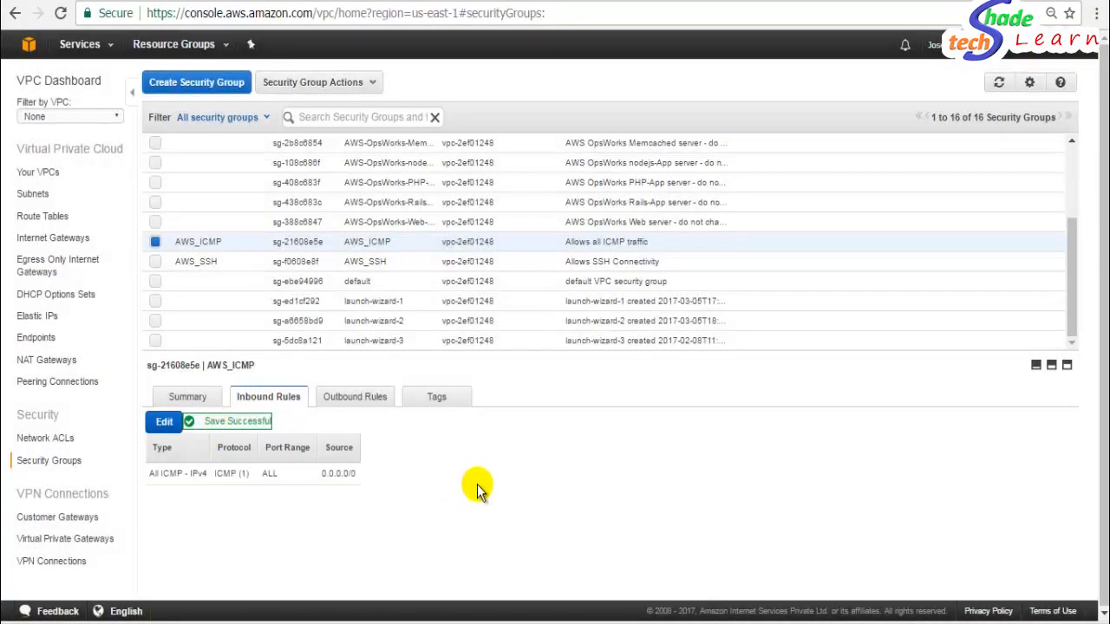
click(195, 260)
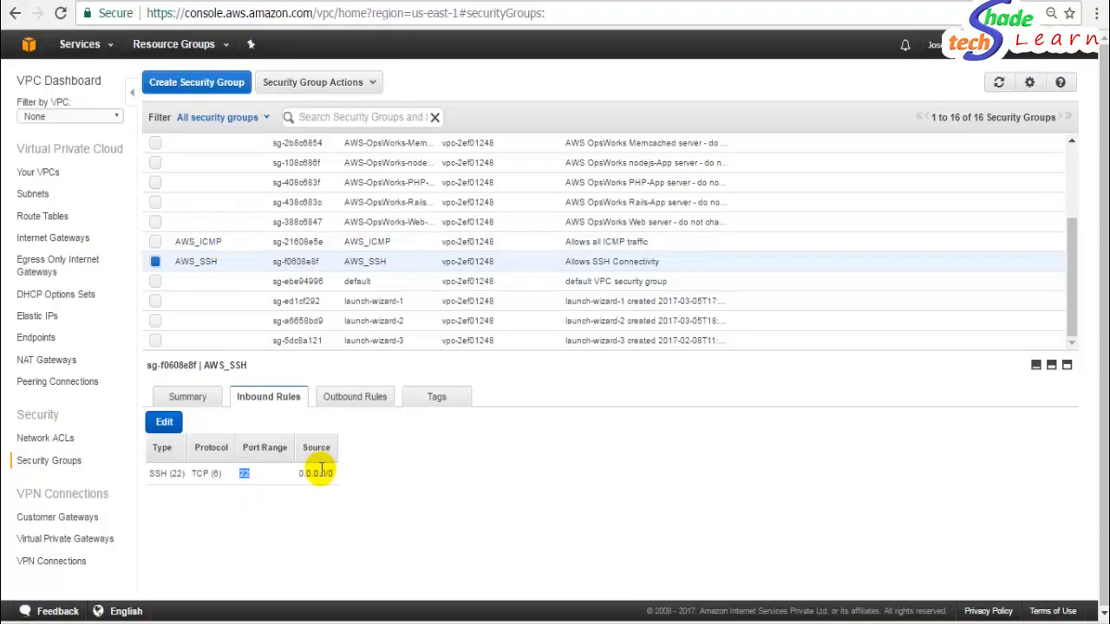
click(200, 244)
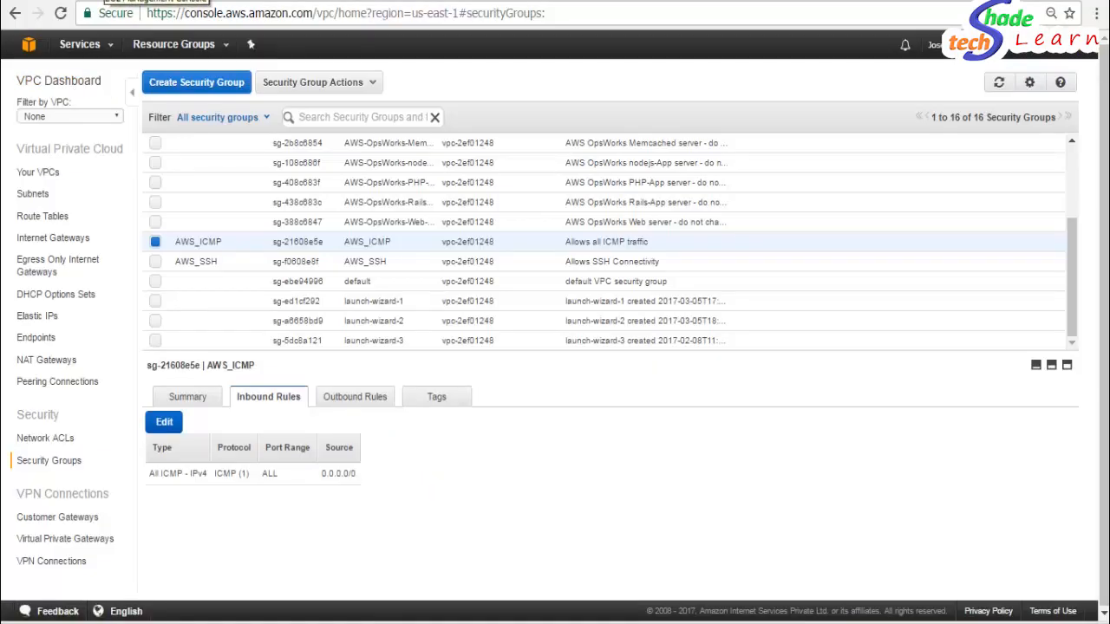
Switch to the EC2 console and start launching an instance from the 64-bit Ubuntu Server 14.04 LTS (HVM) image.
click(106, 1)
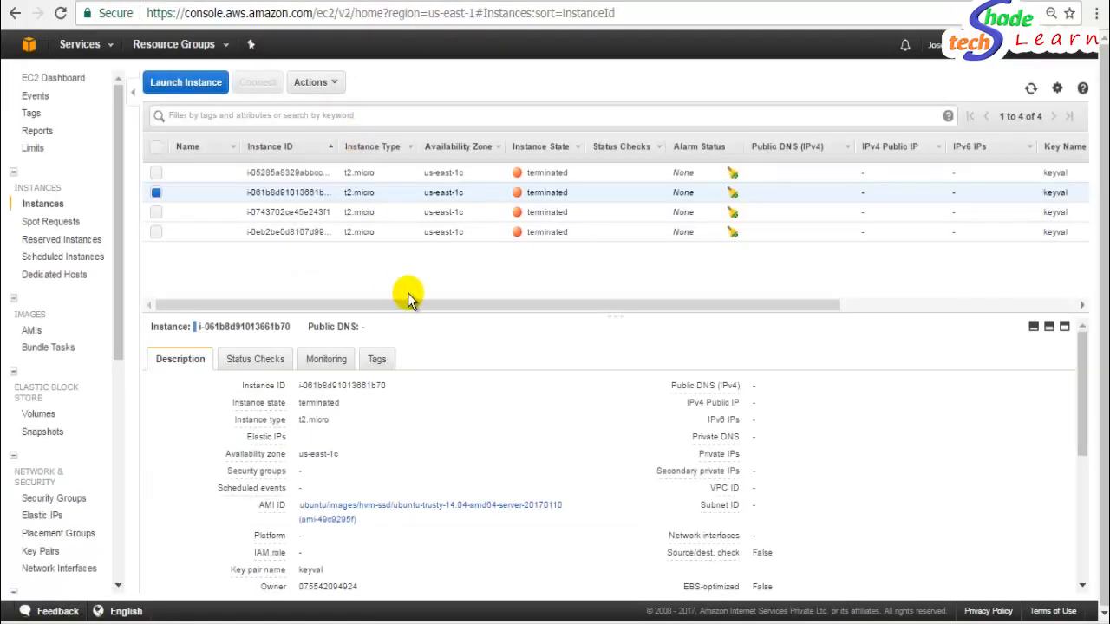
click(190, 85)
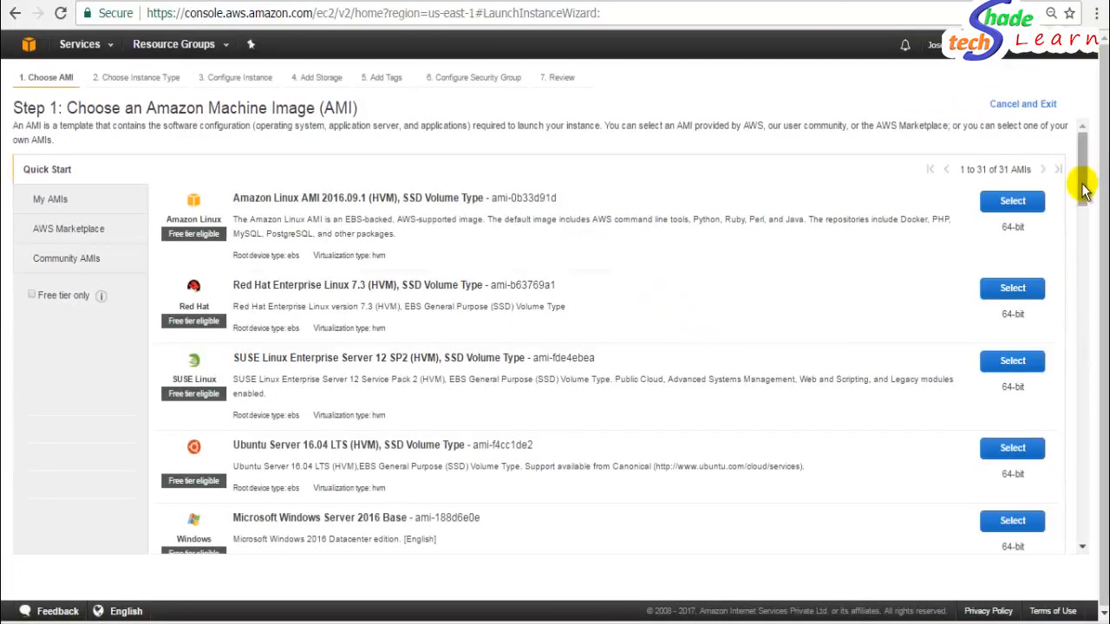
drag(1083, 191, 1083, 520)
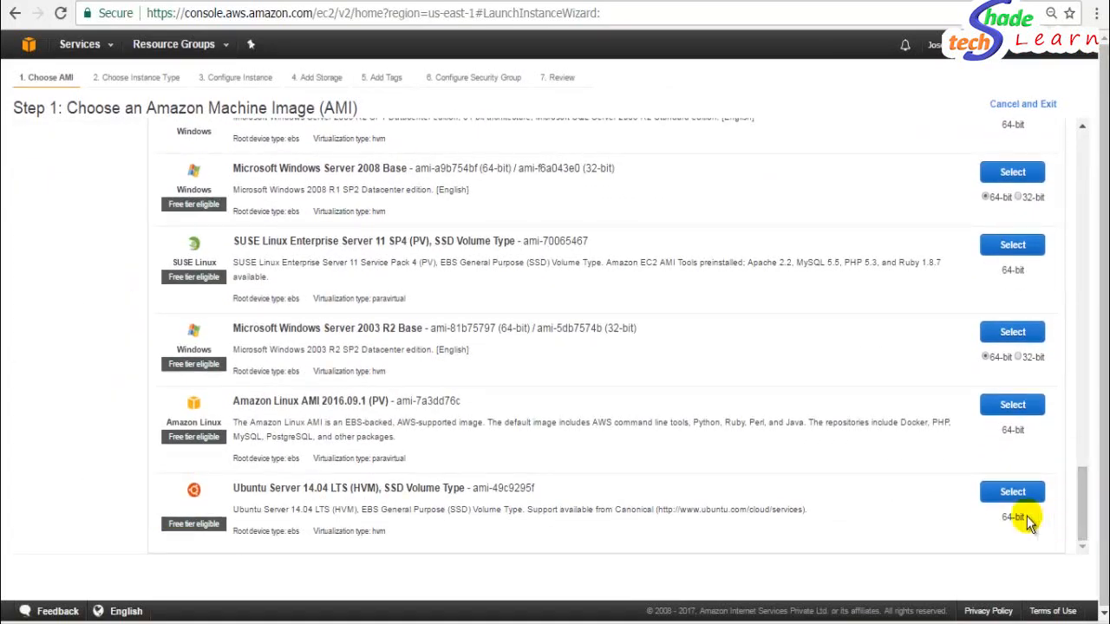
click(1012, 494)
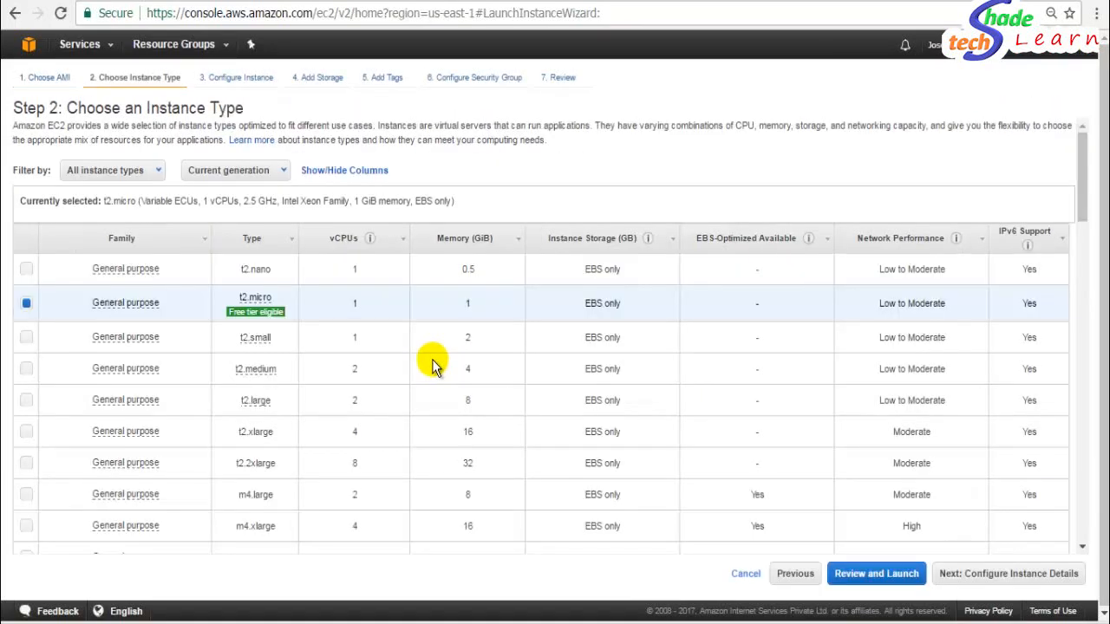
Keep the t2.micro instance type and the default instance details, storage and tags, and continue to the security group configuration.
click(995, 583)
click(1022, 577)
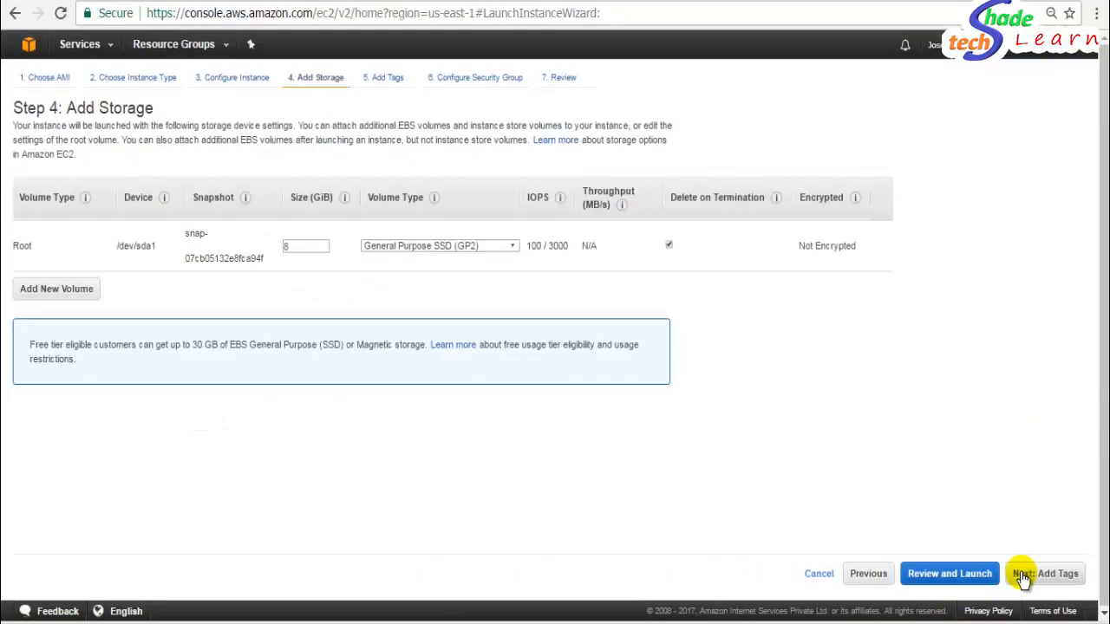
click(1023, 578)
click(998, 580)
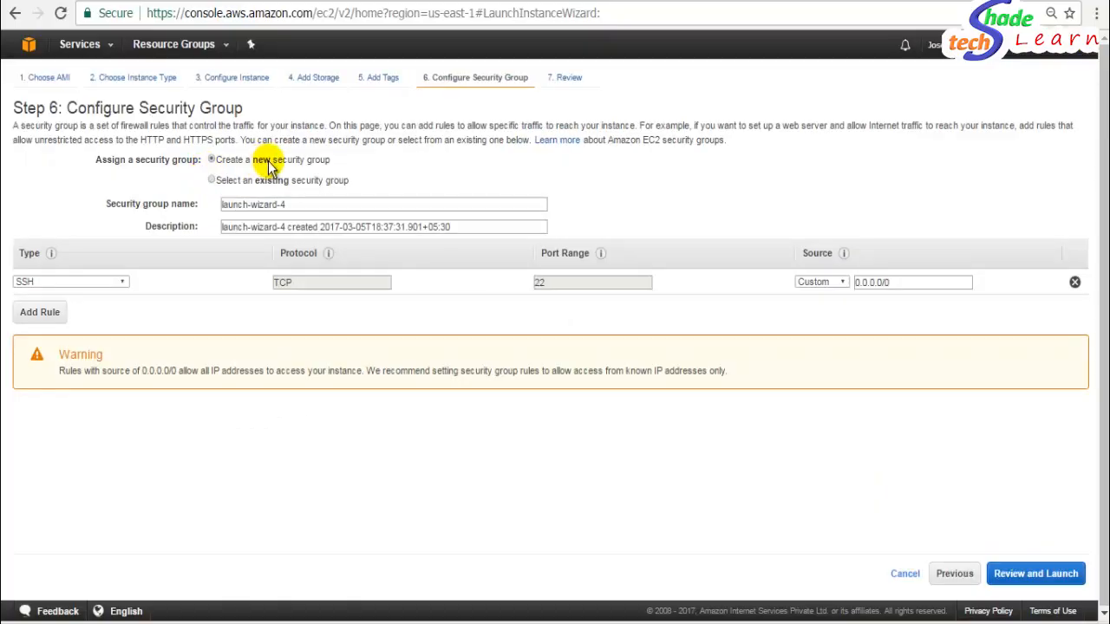
Assign the existing security groups AWS_SSH and AWS_ICMP to the instance and proceed to the launch review.
click(211, 182)
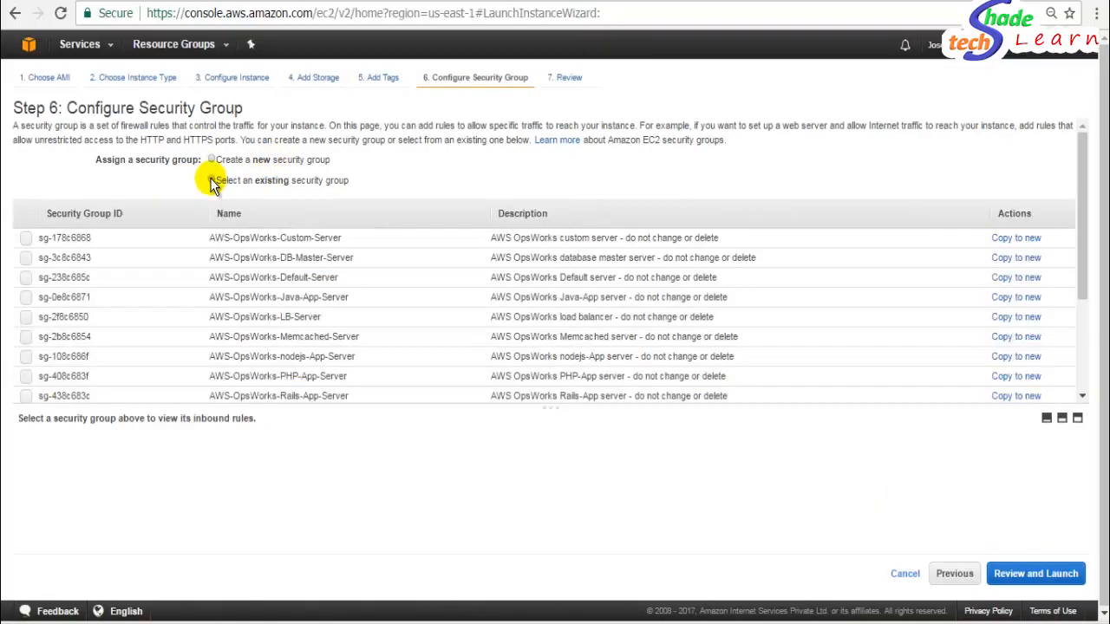
drag(1084, 268, 1084, 373)
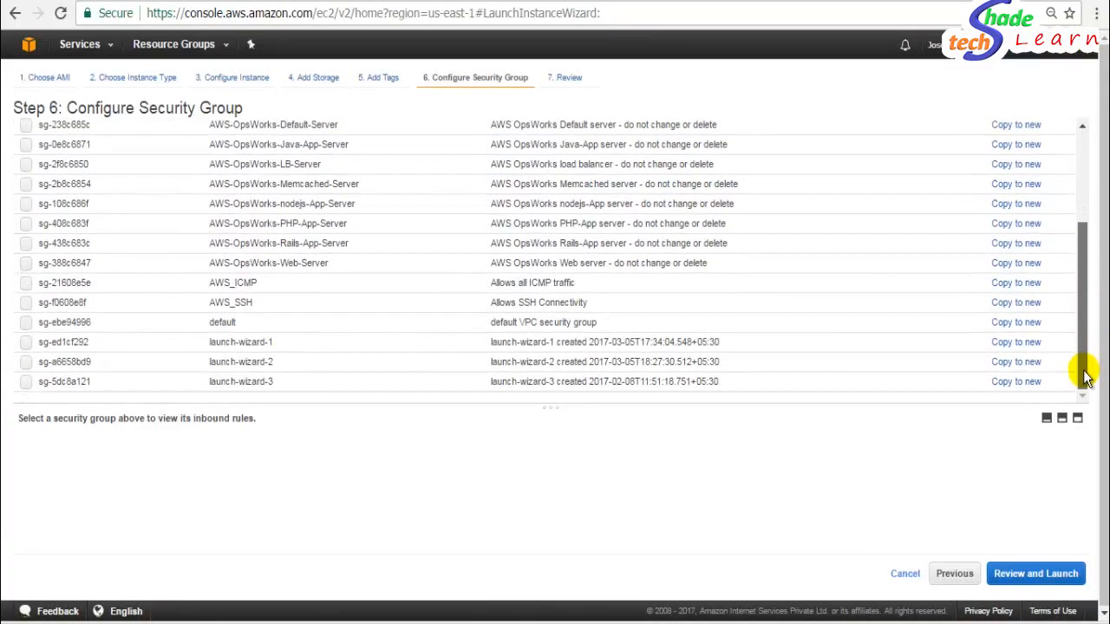
click(25, 302)
click(26, 284)
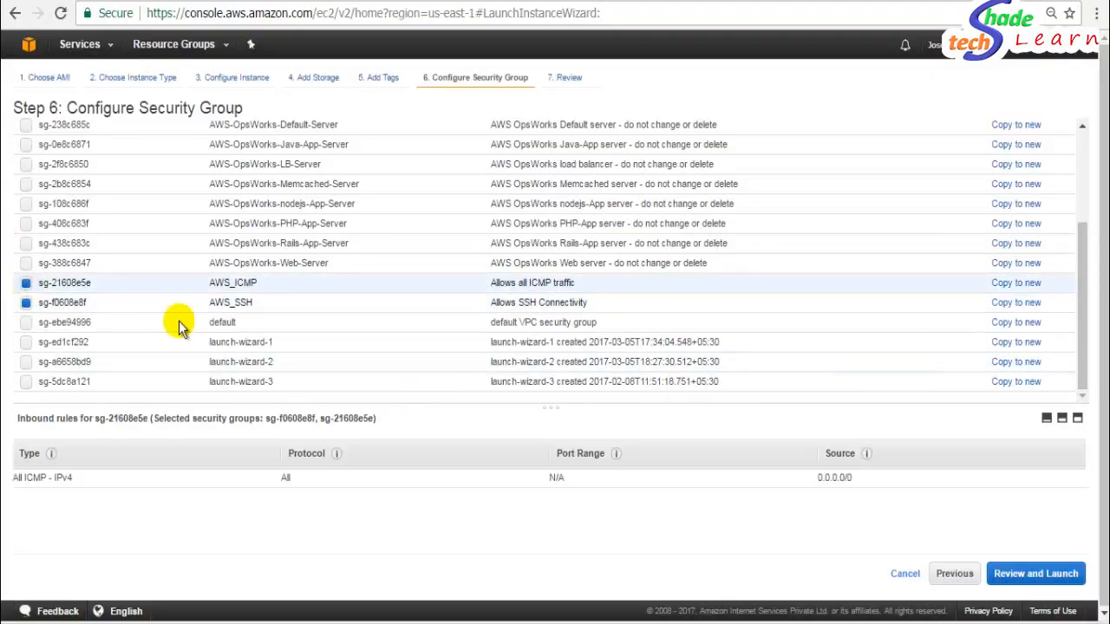
click(1028, 577)
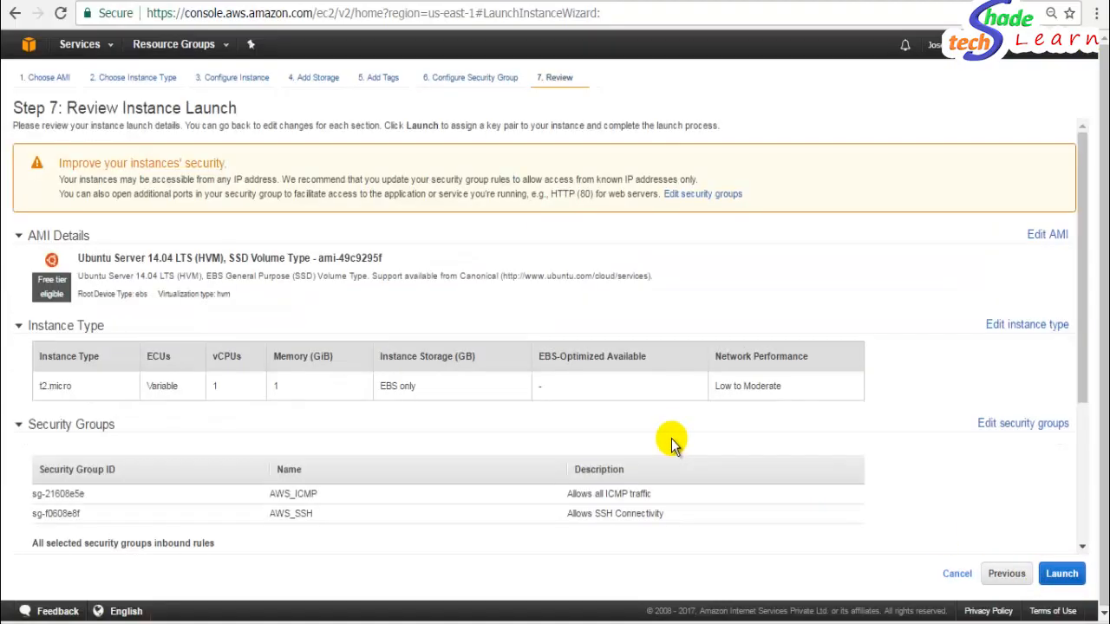
Launch the instance with the existing keyval key pair, acknowledging access to its private key file, and open the instances list.
click(1069, 581)
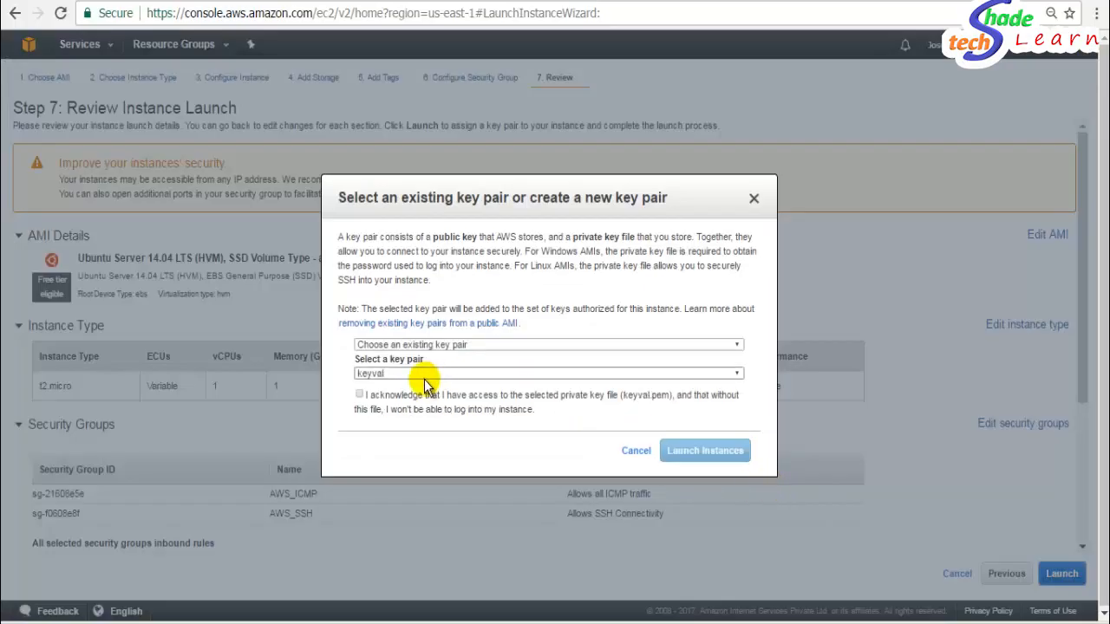
click(359, 395)
click(698, 450)
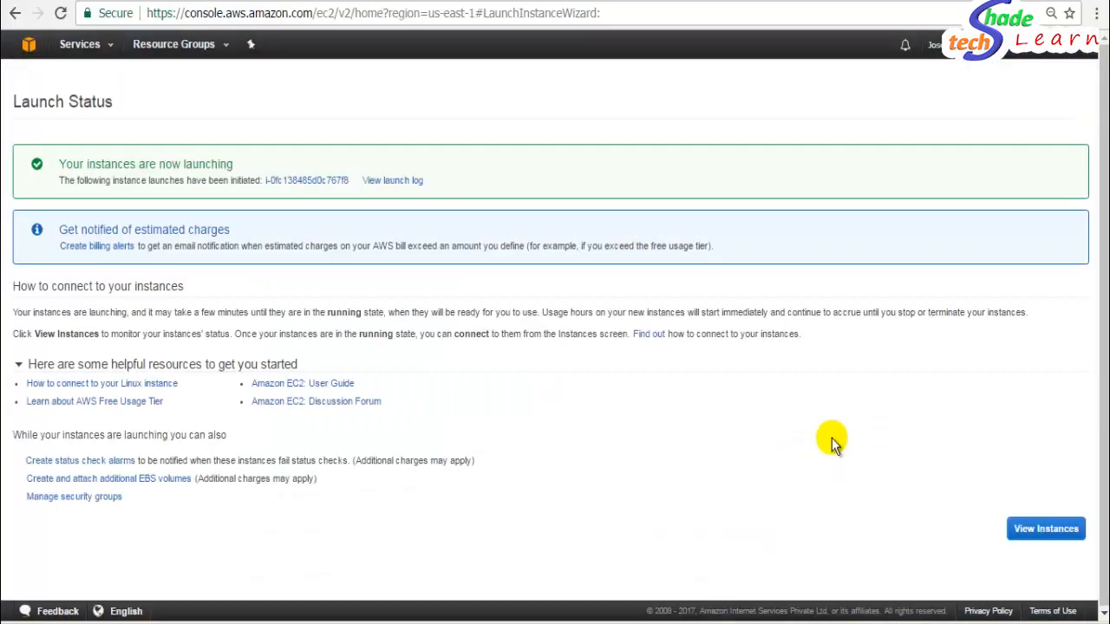
click(1045, 528)
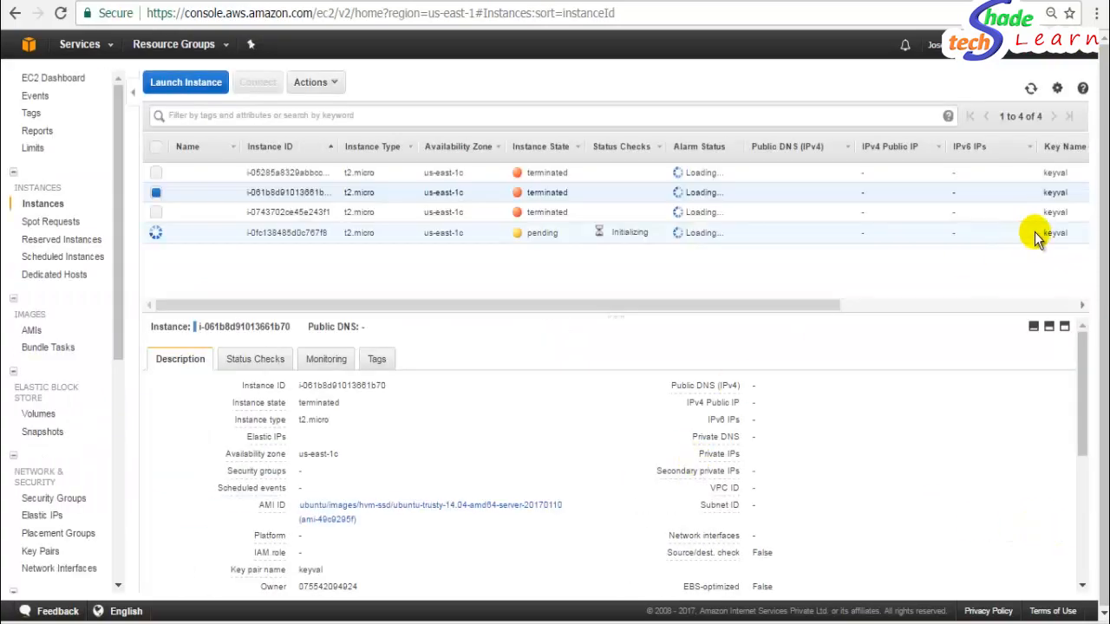
Copy the new instance's public DNS name and ping ec2-34-207-201-223.compute-1.amazonaws.com from the Windows command prompt.
click(269, 236)
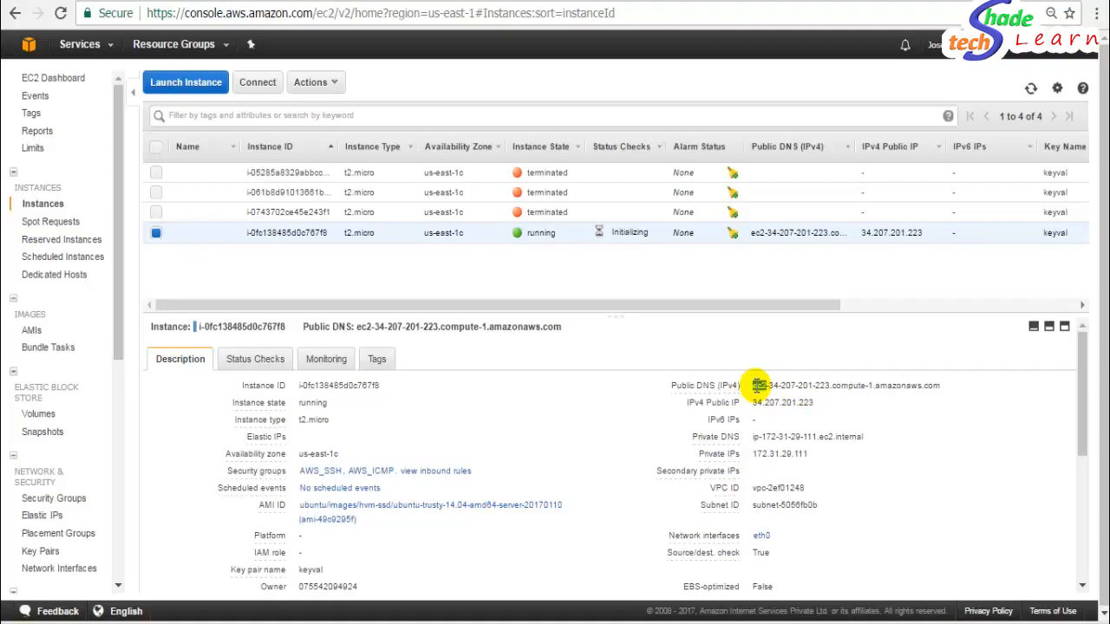
triple_click(757, 386)
key(cmd+c)
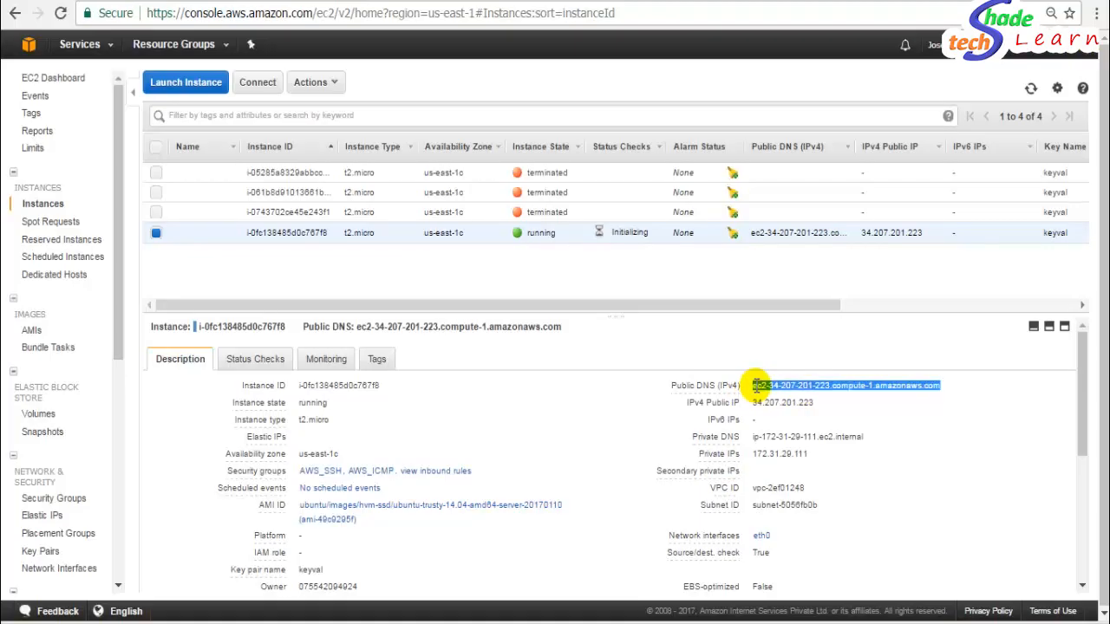
key(alt+Tab)
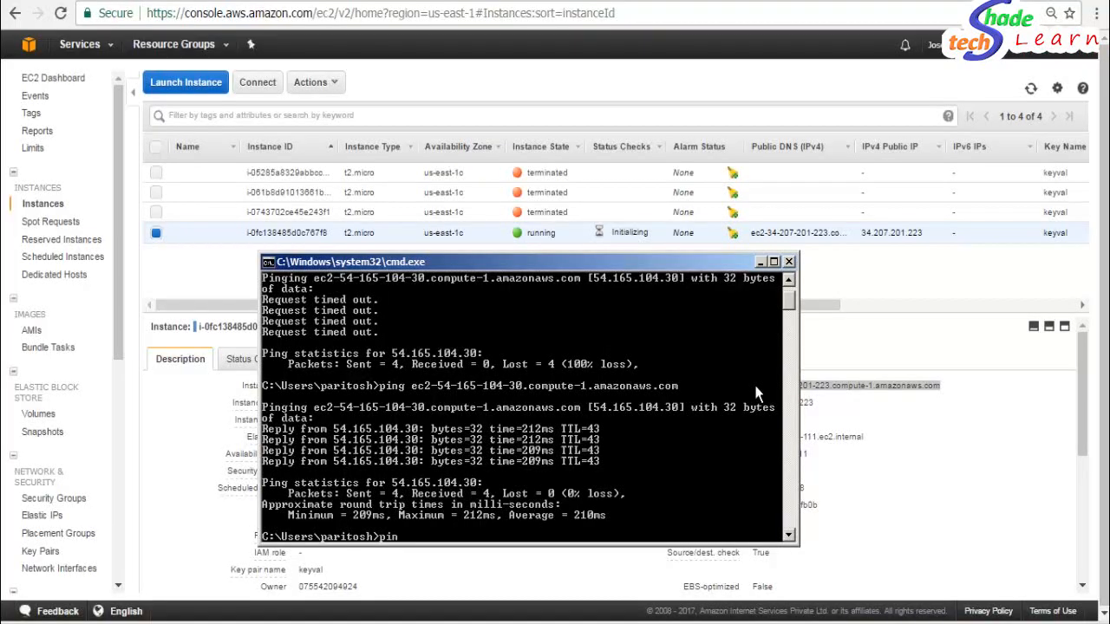
right_click(564, 371)
click(591, 411)
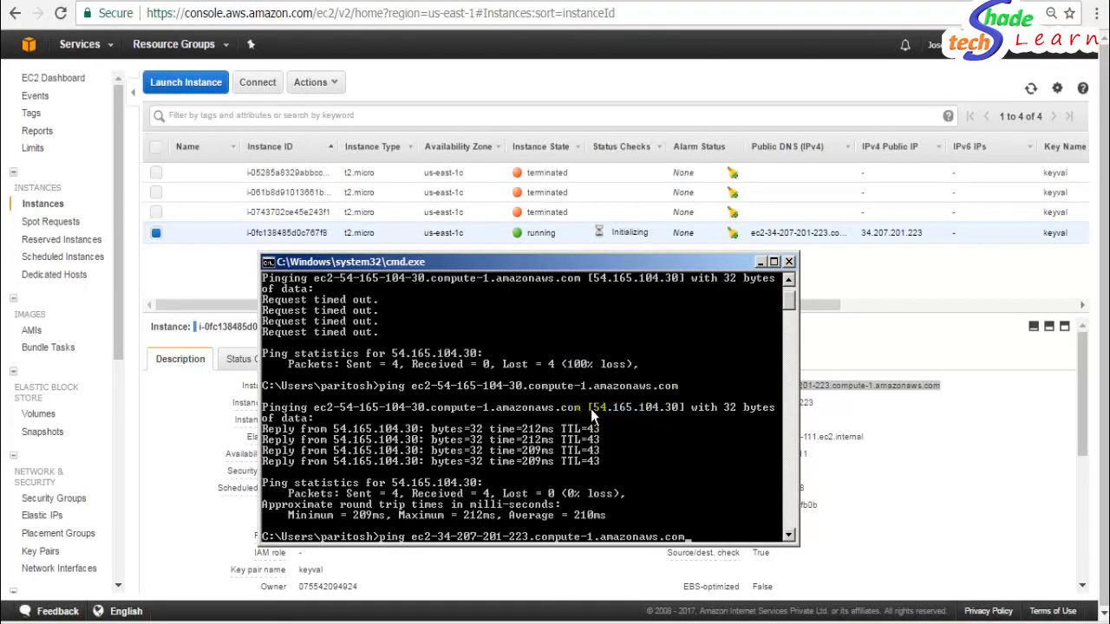
key(Return)
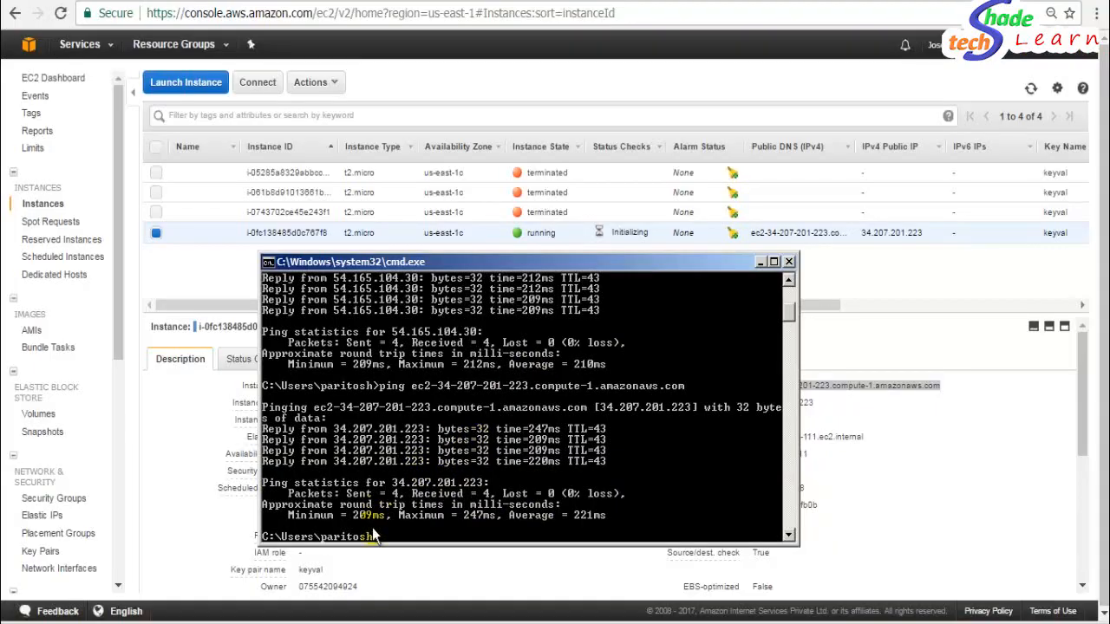
Return to the EC2 console, terminate the running instance, and slightly enlarge the instances list above the details pane.
click(453, 562)
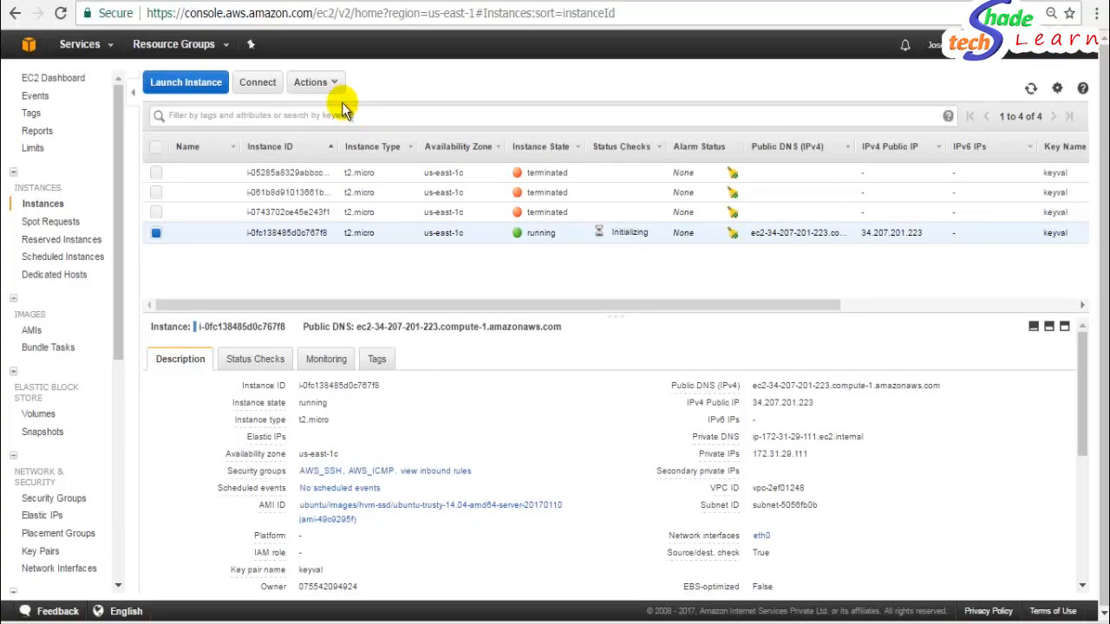
click(317, 82)
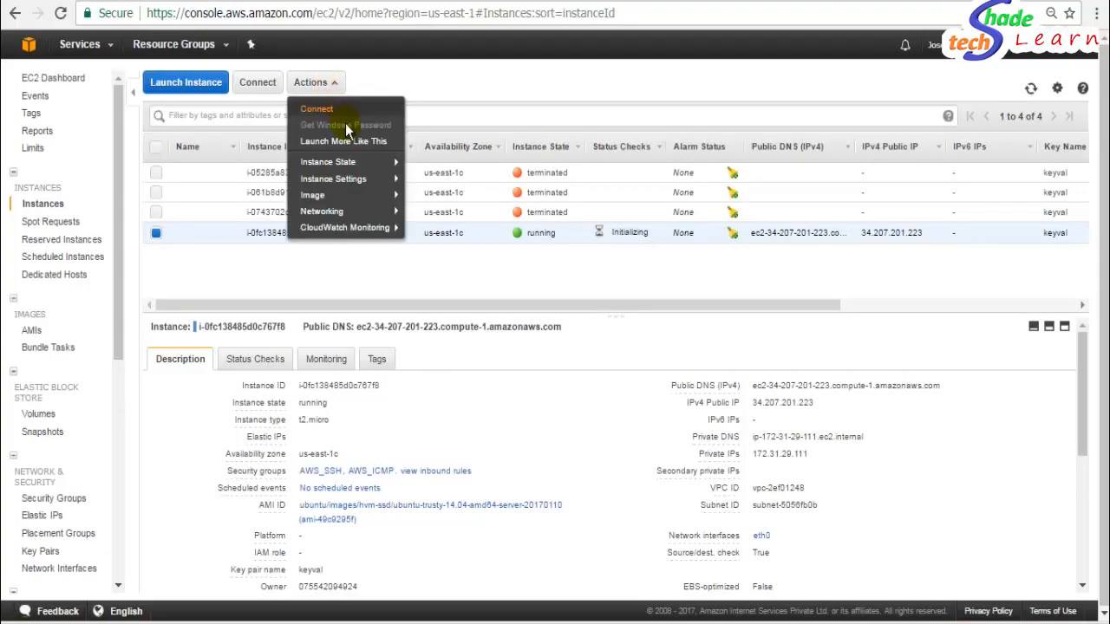
mouse_move(364, 164)
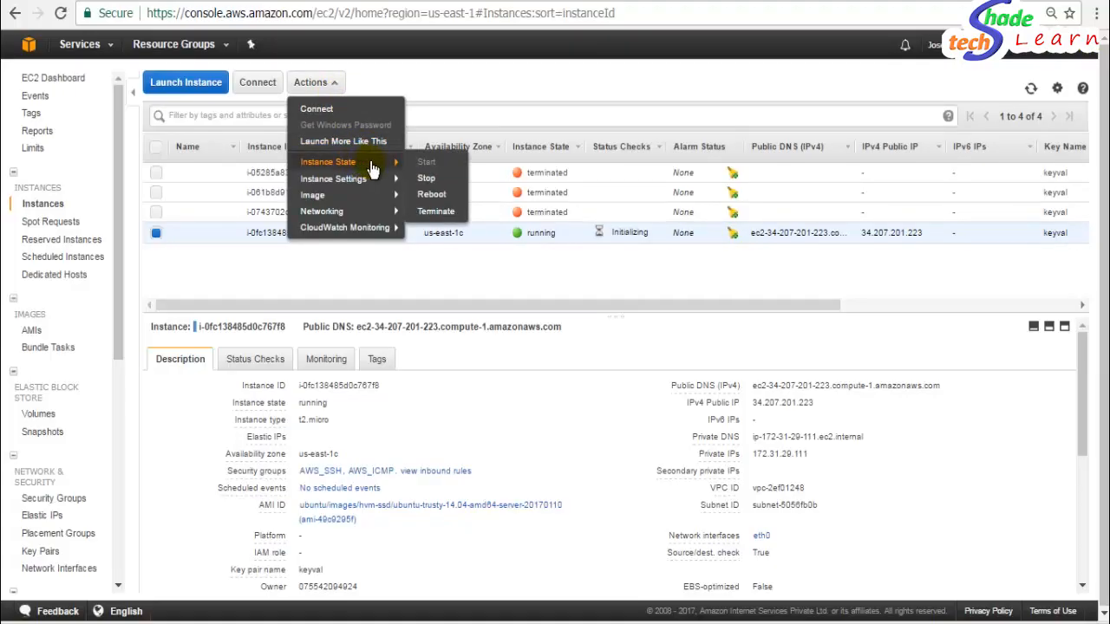
click(438, 213)
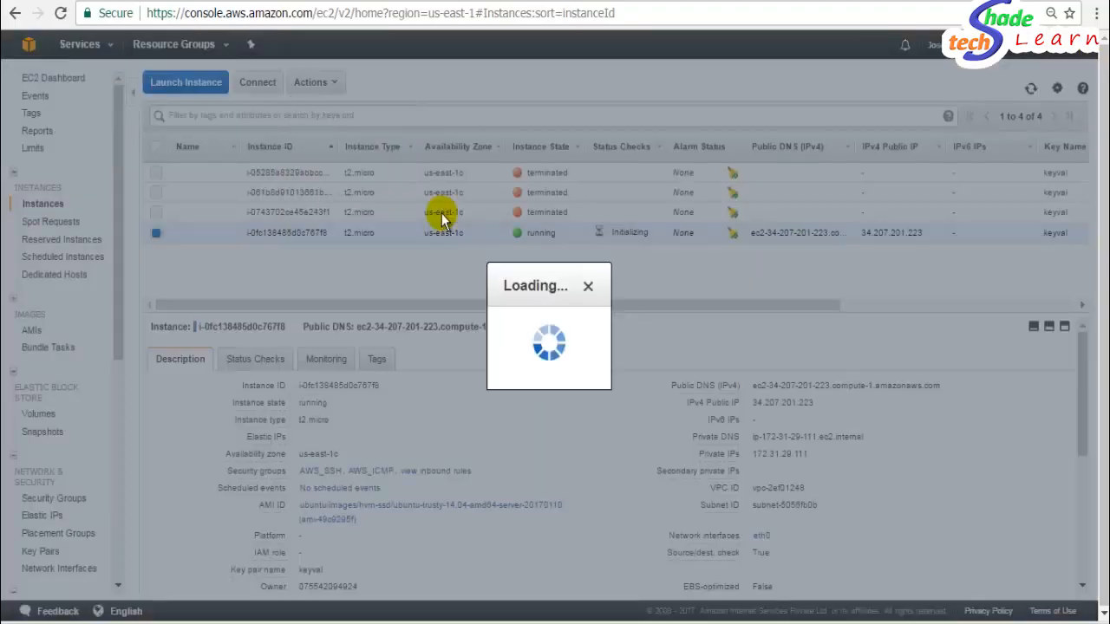
click(737, 420)
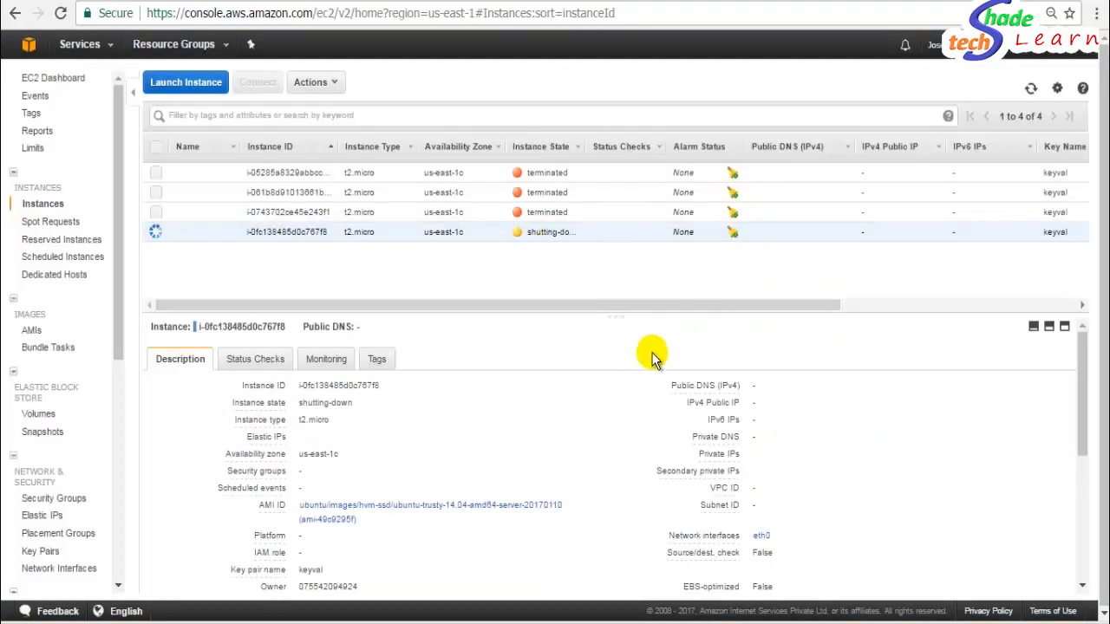
drag(611, 316, 613, 335)
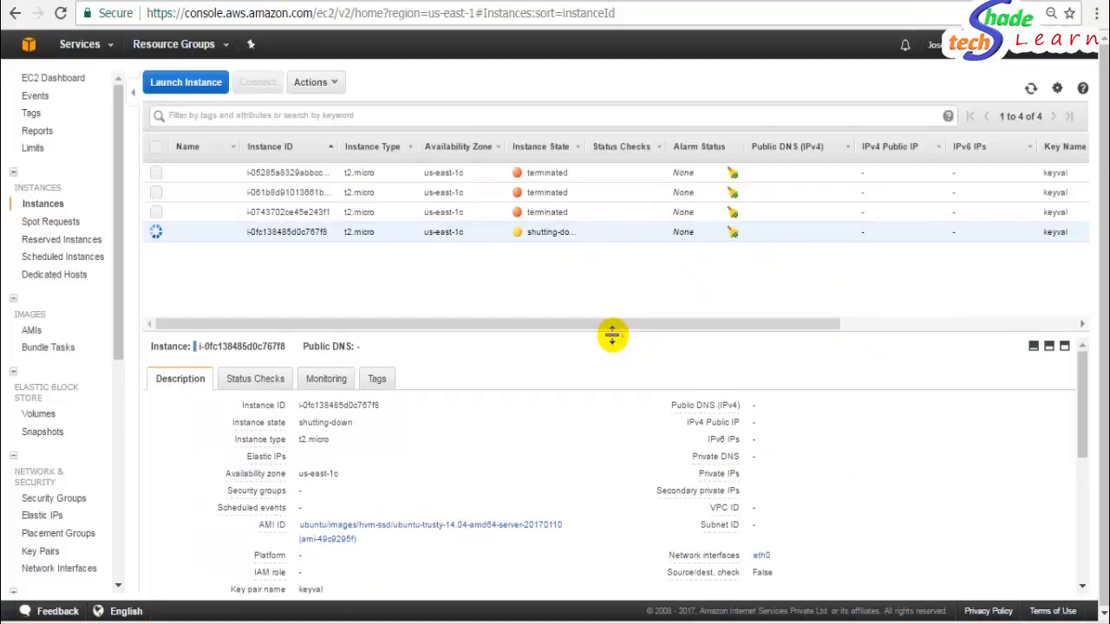